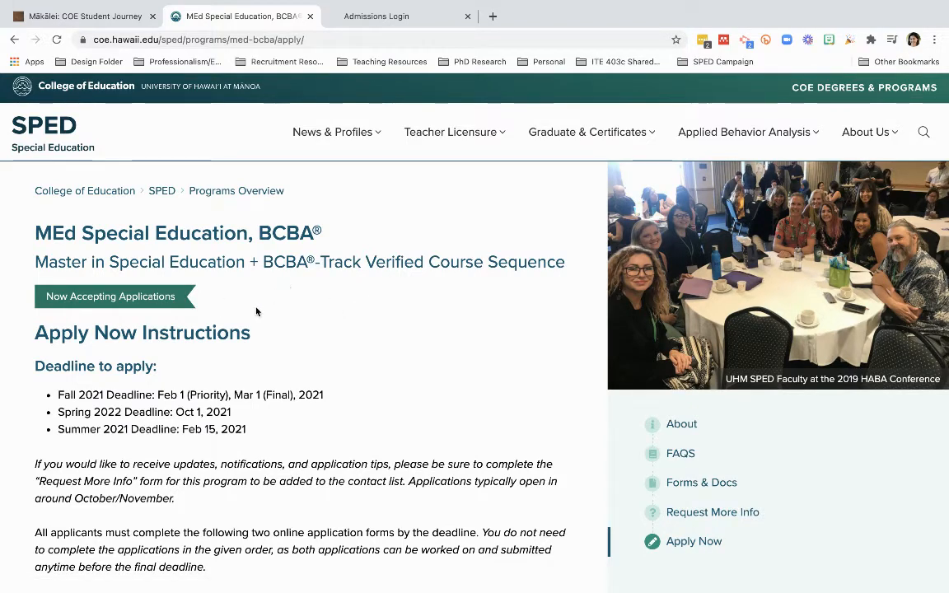
- Review the Apply Now instructions for deadlines, the UH Mānoa Graduate Division application, transcript requirements and the Mākālei application
{"action": "scroll", "coordinate": [326, 324], "scroll_direction": "down", "scroll_amount": 1}
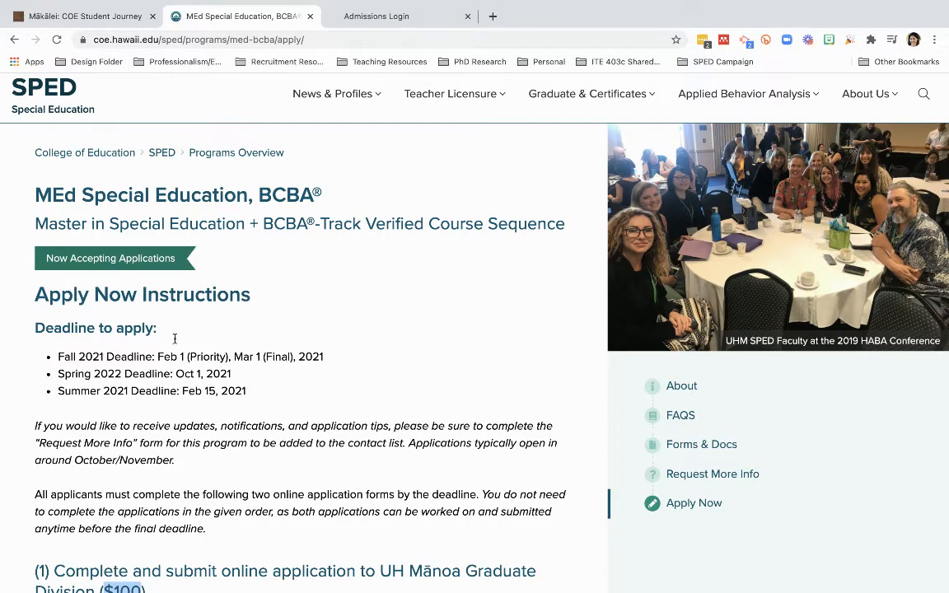
{"action": "scroll", "coordinate": [293, 473], "scroll_direction": "down", "scroll_amount": 1}
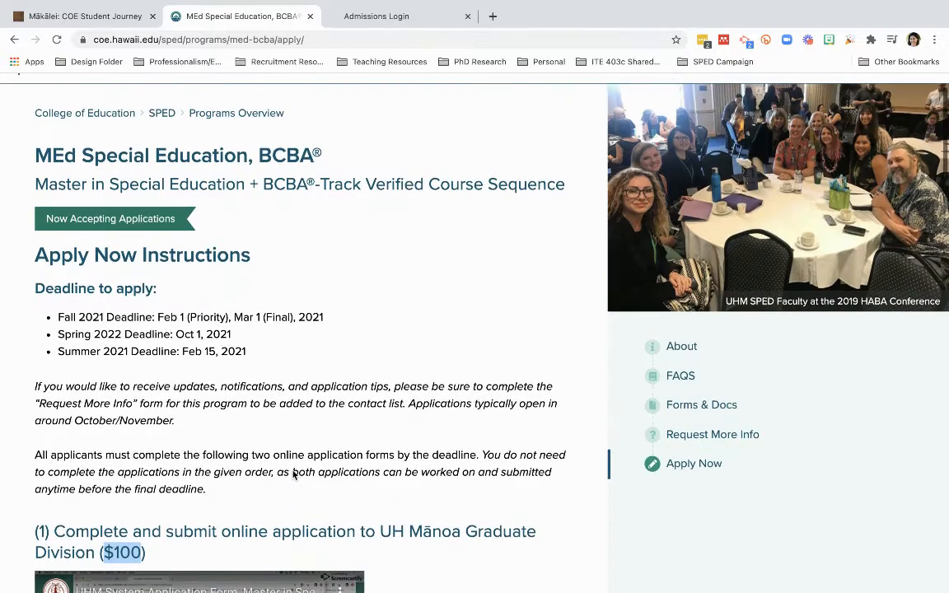
{"action": "scroll", "coordinate": [293, 474], "scroll_direction": "up", "scroll_amount": 1}
{"action": "scroll", "coordinate": [293, 474], "scroll_direction": "down", "scroll_amount": 5}
{"action": "scroll", "coordinate": [293, 474], "scroll_direction": "down", "scroll_amount": 3}
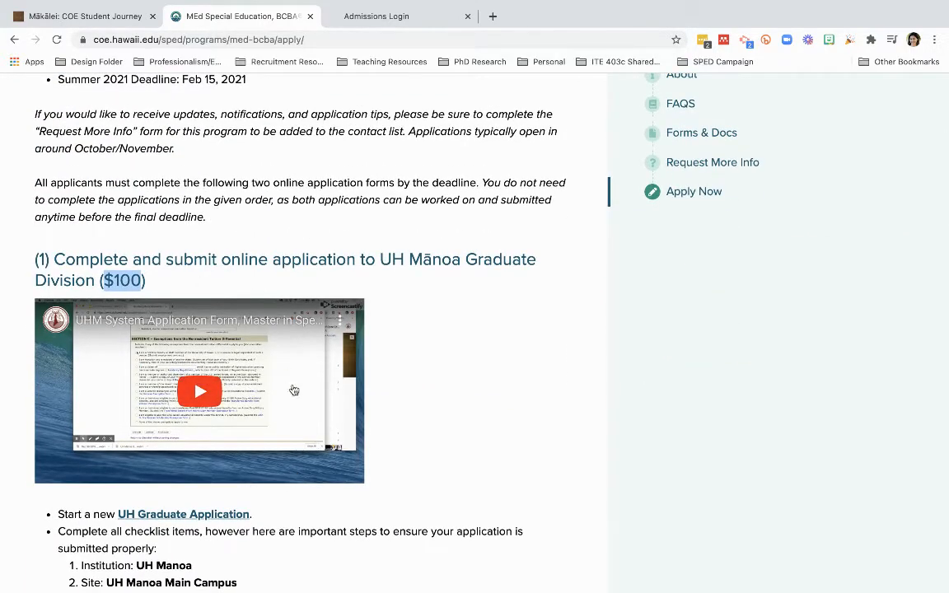
{"action": "scroll", "coordinate": [273, 455], "scroll_direction": "down", "scroll_amount": 5}
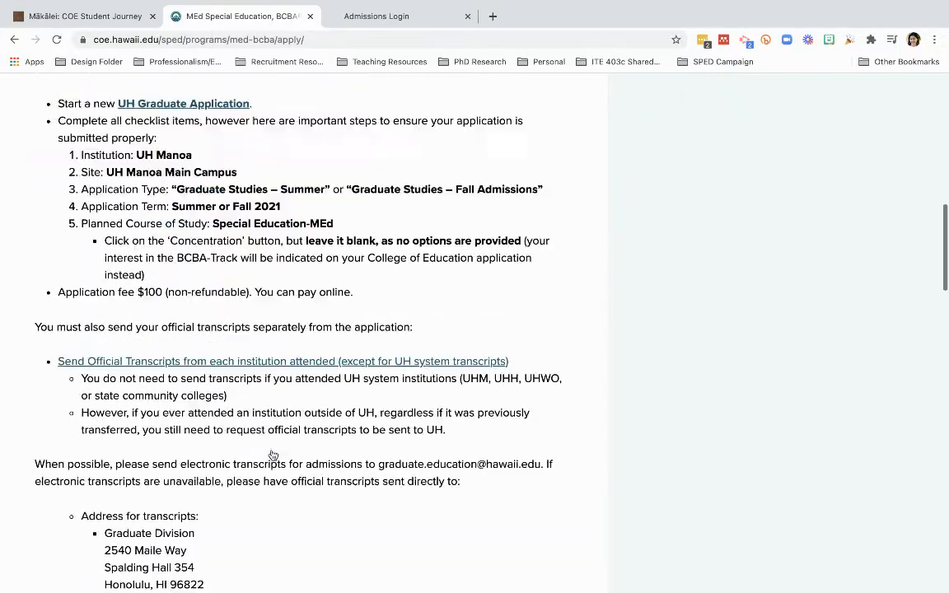
{"action": "scroll", "coordinate": [273, 456], "scroll_direction": "down", "scroll_amount": 4}
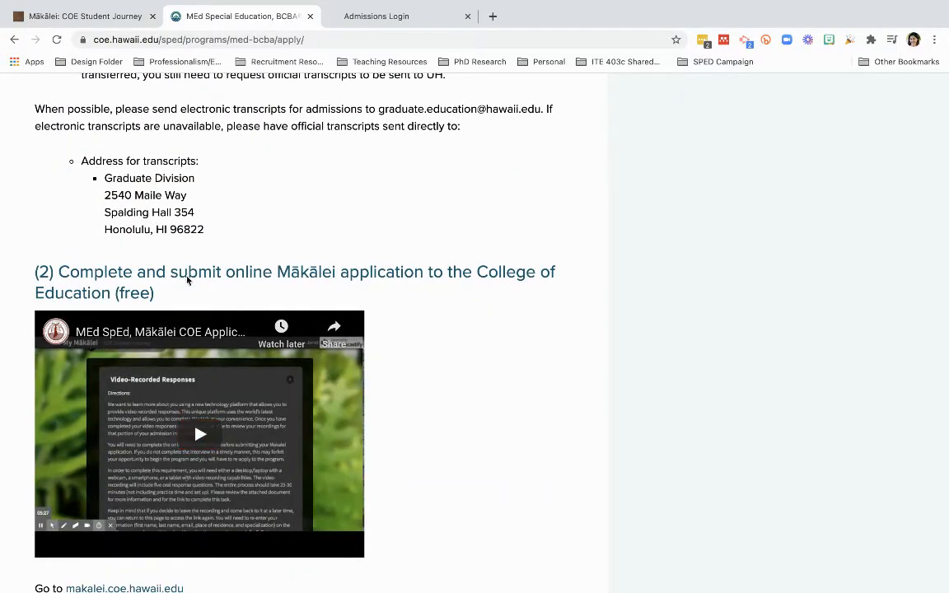
{"action": "scroll", "coordinate": [174, 471], "scroll_direction": "up", "scroll_amount": 4}
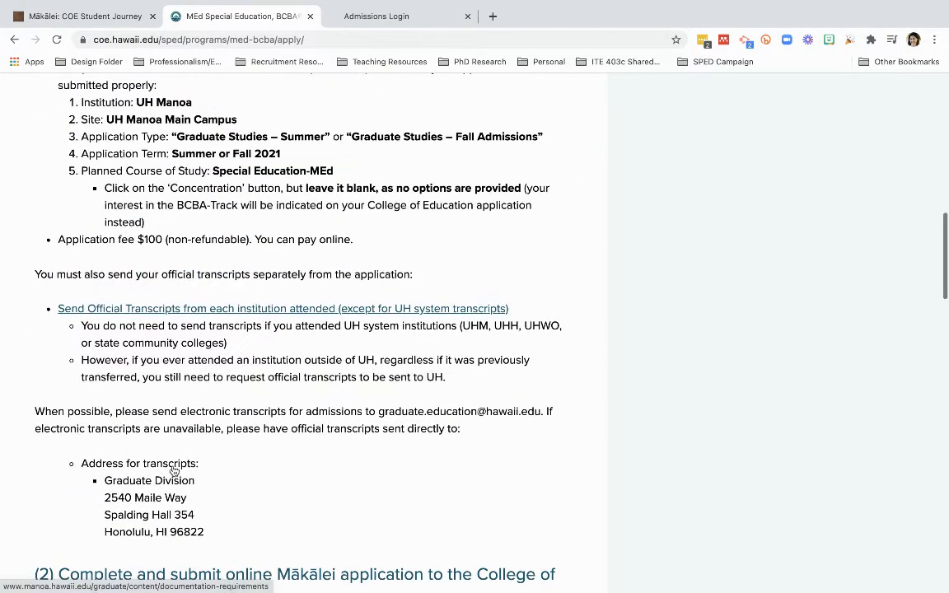
{"action": "scroll", "coordinate": [174, 472], "scroll_direction": "up", "scroll_amount": 6}
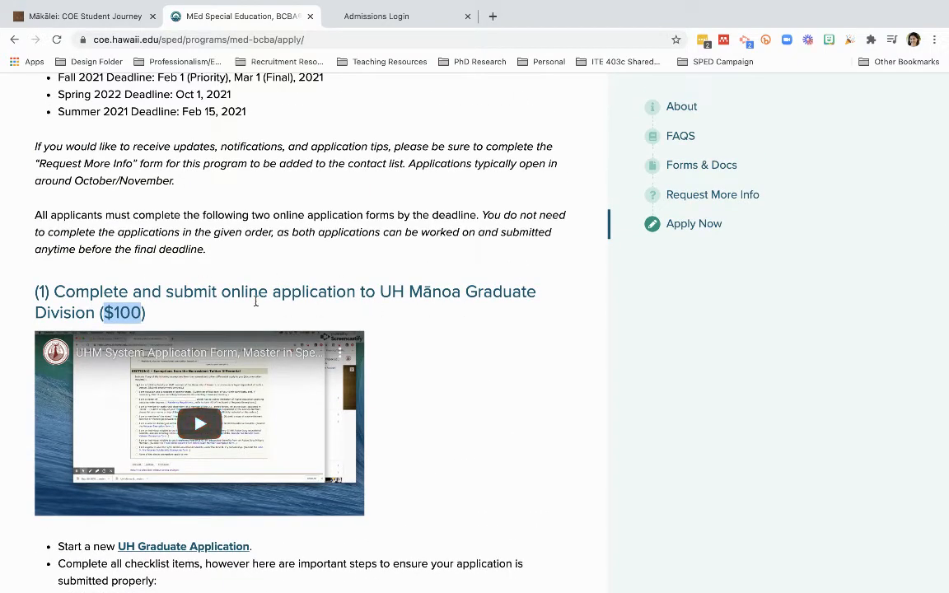
{"action": "scroll", "coordinate": [256, 301], "scroll_direction": "down", "scroll_amount": 3}
{"action": "scroll", "coordinate": [220, 406], "scroll_direction": "up", "scroll_amount": 2}
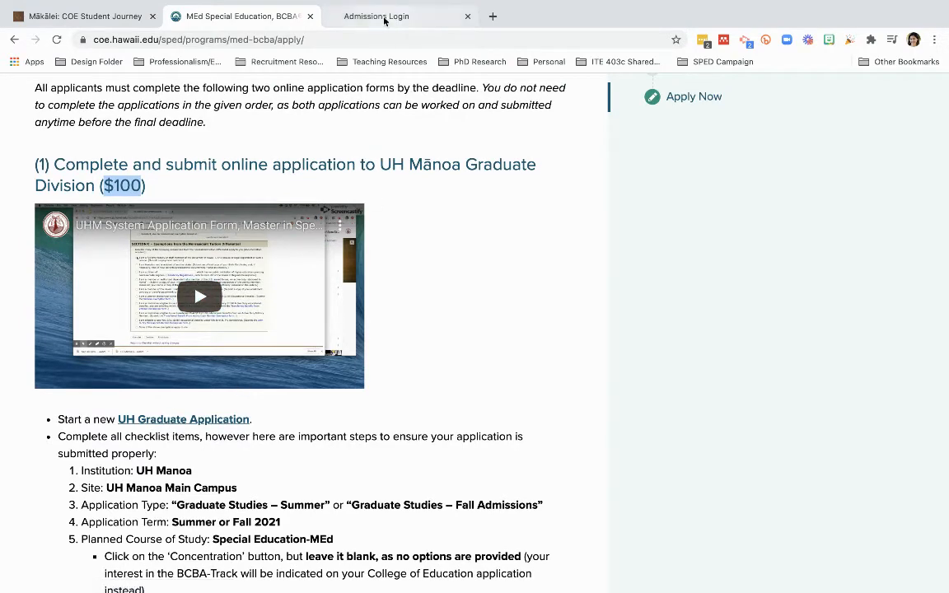
- Go to the UH System Admissions Login for returning users and log in with the account's login ID and PIN
{"action": "left_click", "coordinate": [347, 20]}
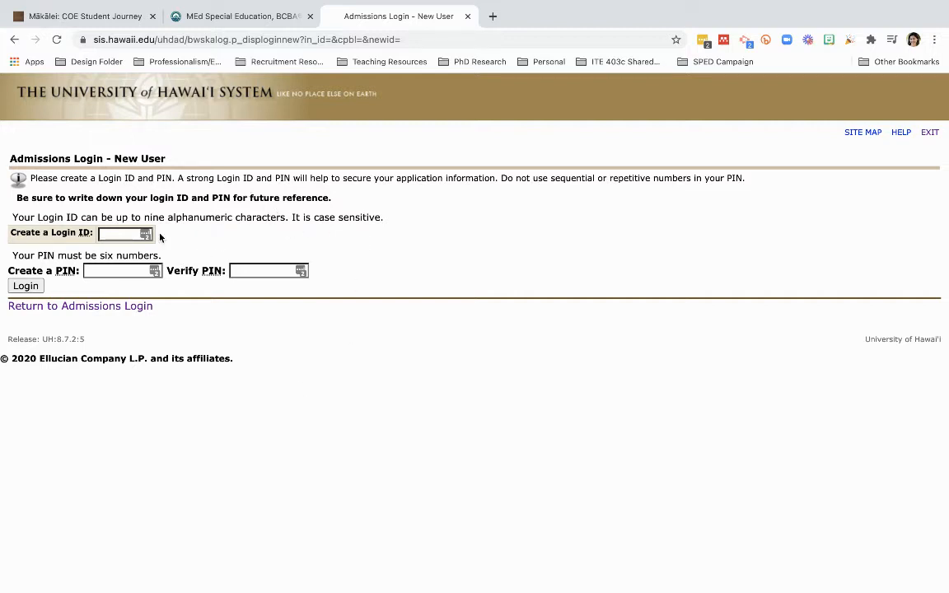
{"action": "left_click", "coordinate": [82, 308]}
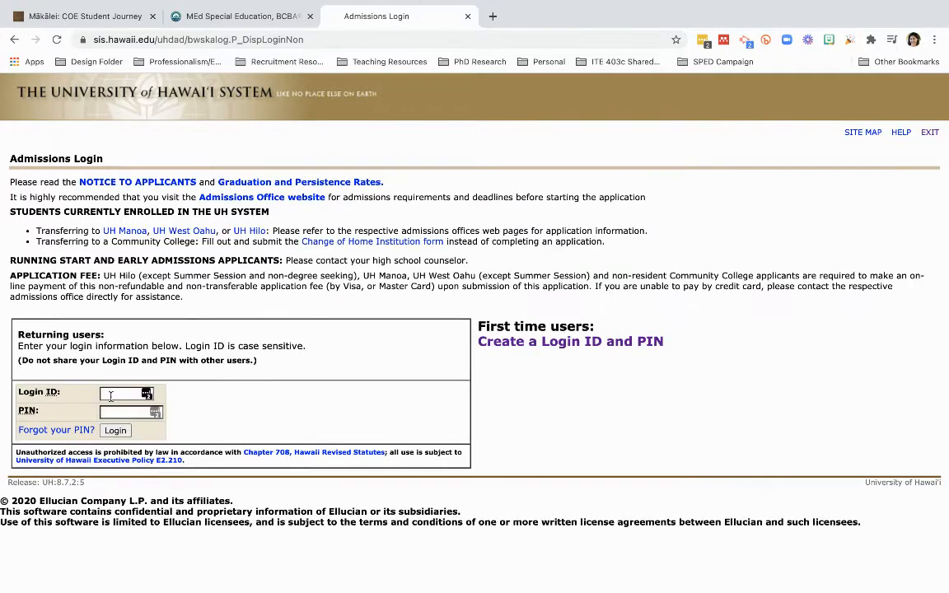
{"action": "left_click", "coordinate": [110, 397]}
{"action": "type", "text": "spedinfo"}
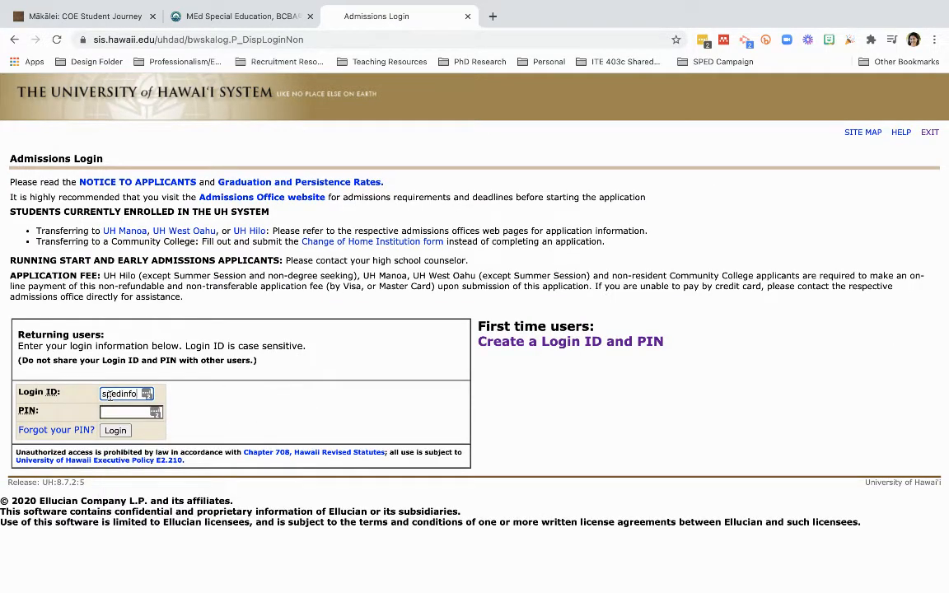
{"action": "left_click", "coordinate": [107, 412]}
{"action": "type", "text": "••"}
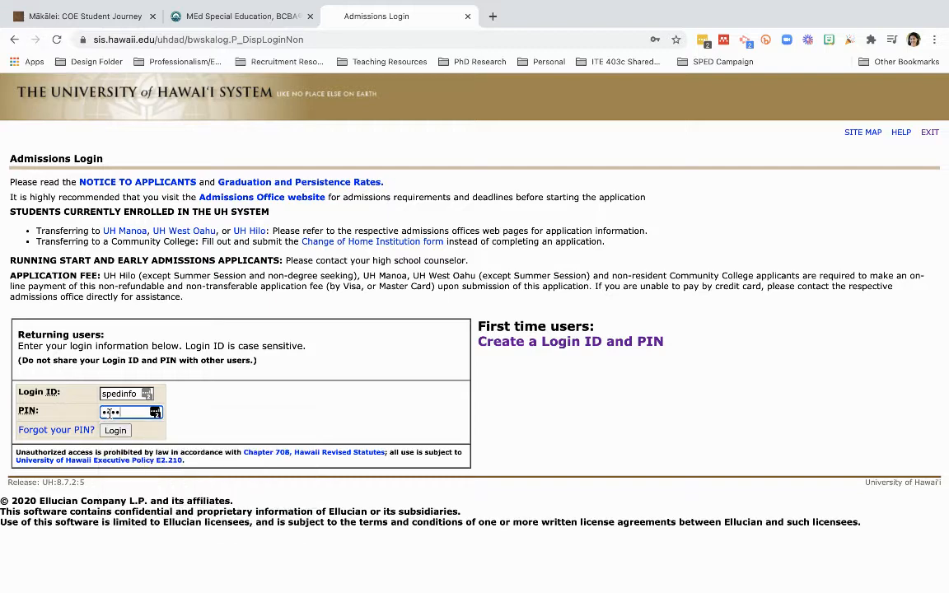
{"action": "type", "text": "•••••"}
{"action": "left_click", "coordinate": [115, 430]}
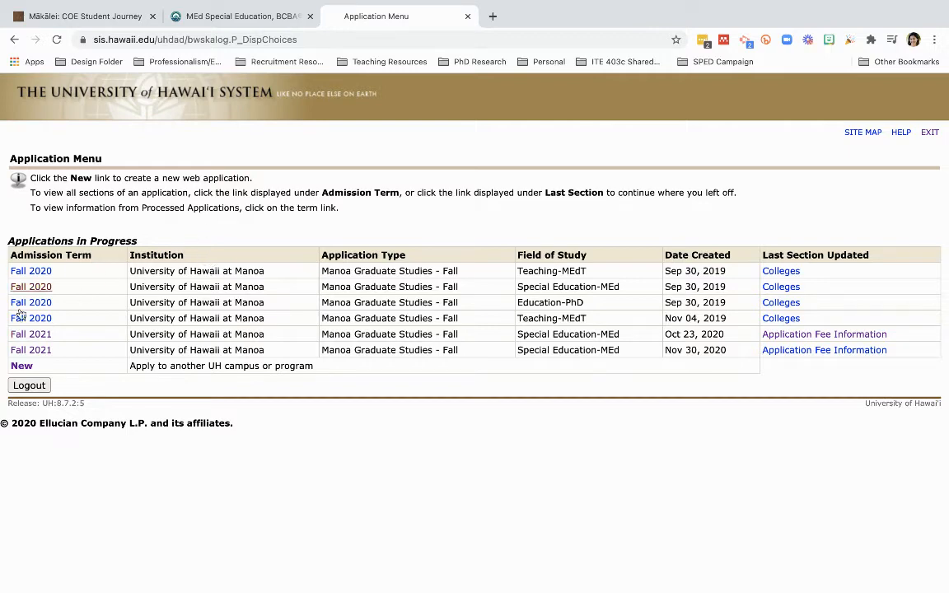
- Start a new application for the institution University of Hawaii at Manoa at the UH Manoa Main Campus site
{"action": "left_click", "coordinate": [23, 367]}
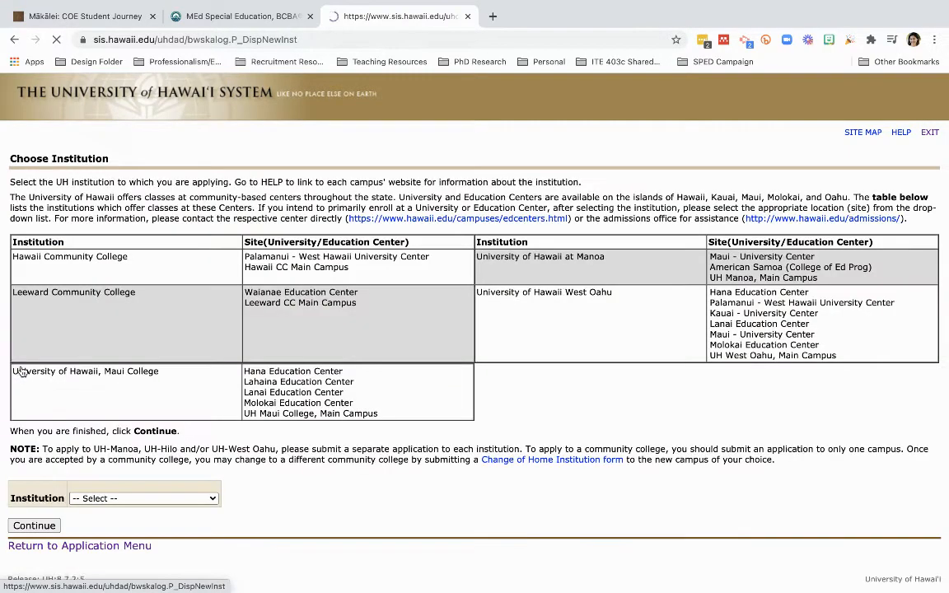
{"action": "left_click", "coordinate": [94, 499]}
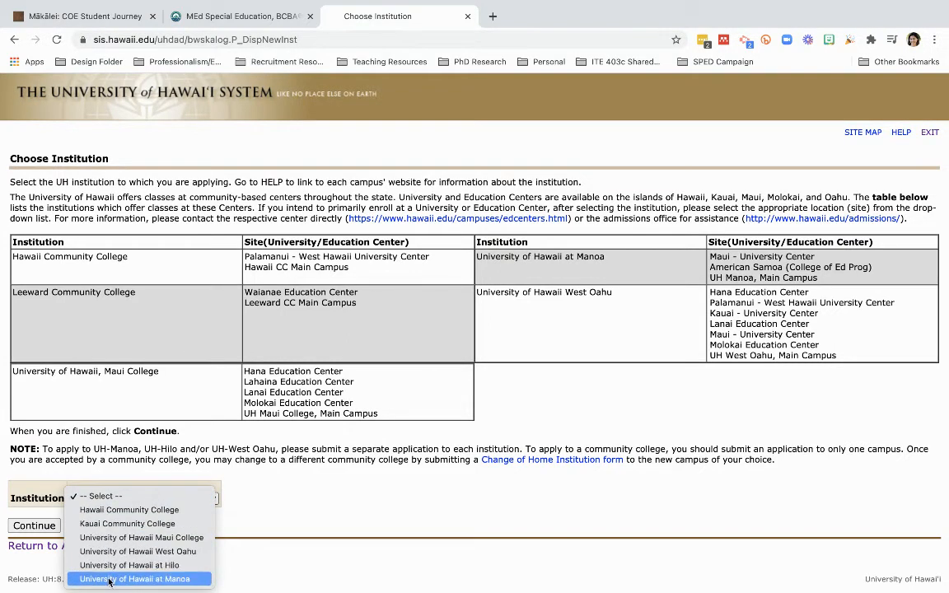
{"action": "left_click", "coordinate": [108, 579]}
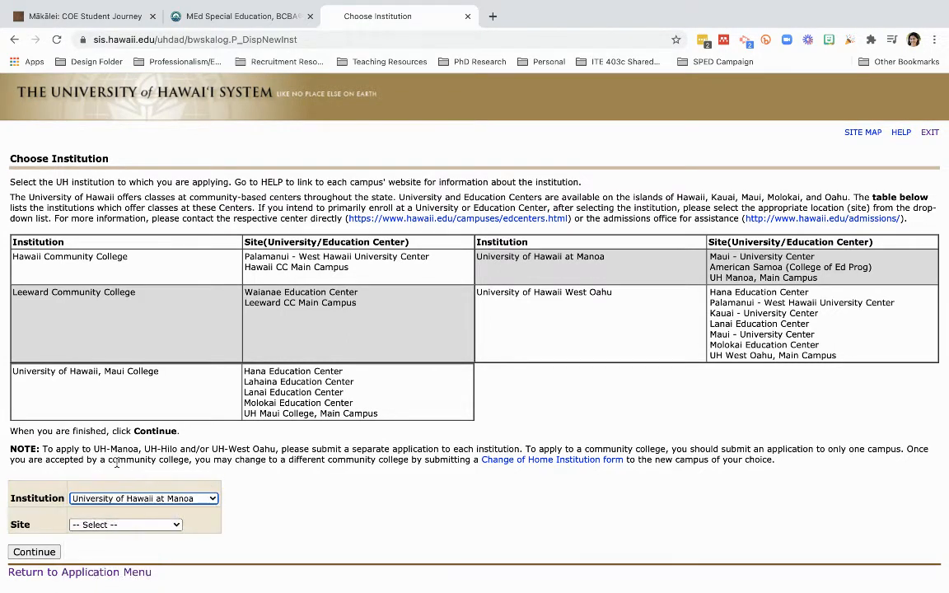
{"action": "left_click", "coordinate": [113, 526]}
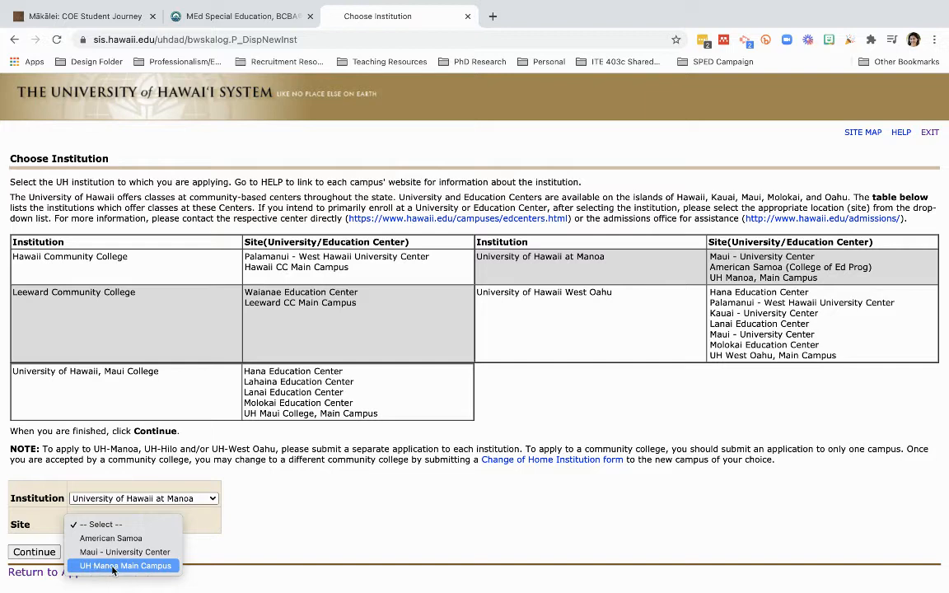
{"action": "left_click", "coordinate": [114, 566]}
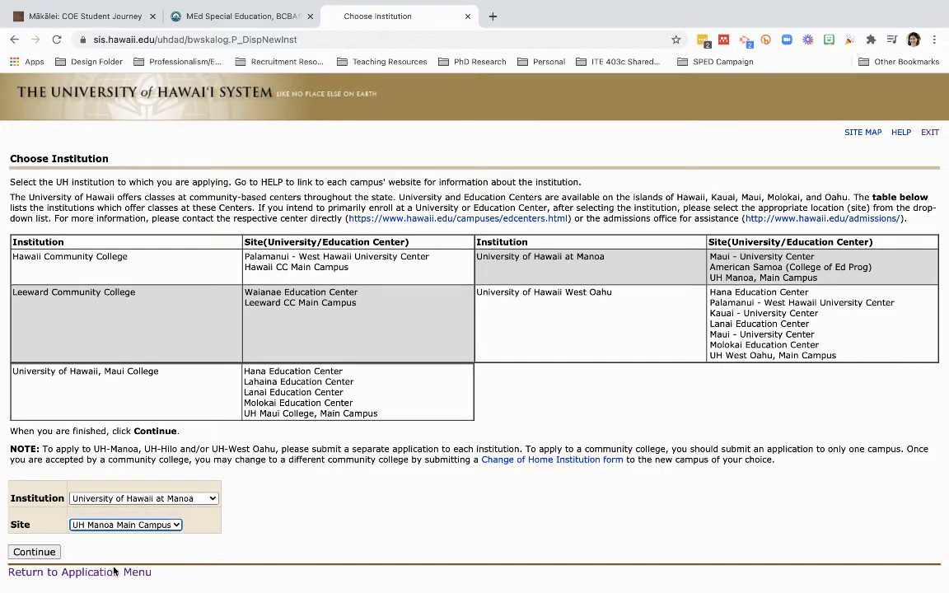
{"action": "left_click", "coordinate": [33, 553]}
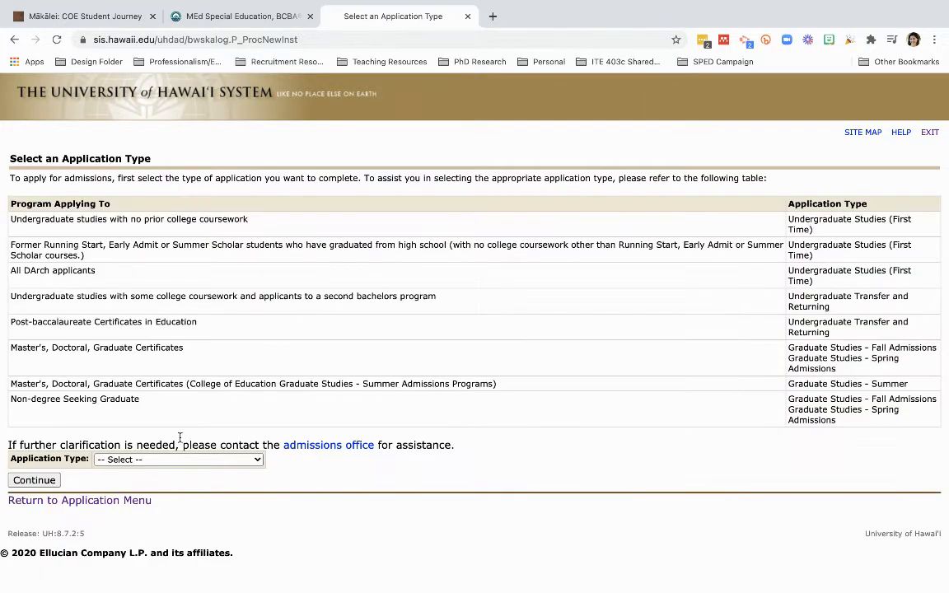
- Set the application type to Graduate Studies - Fall Admissions and the term to Fall 2021, and proceed to the application checklist
{"action": "left_click", "coordinate": [141, 460]}
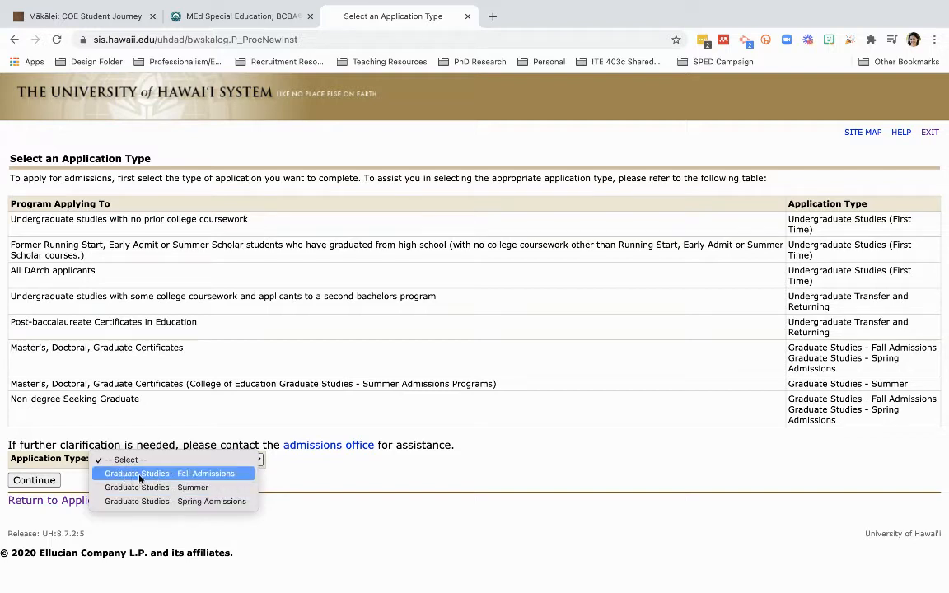
{"action": "left_click", "coordinate": [136, 475]}
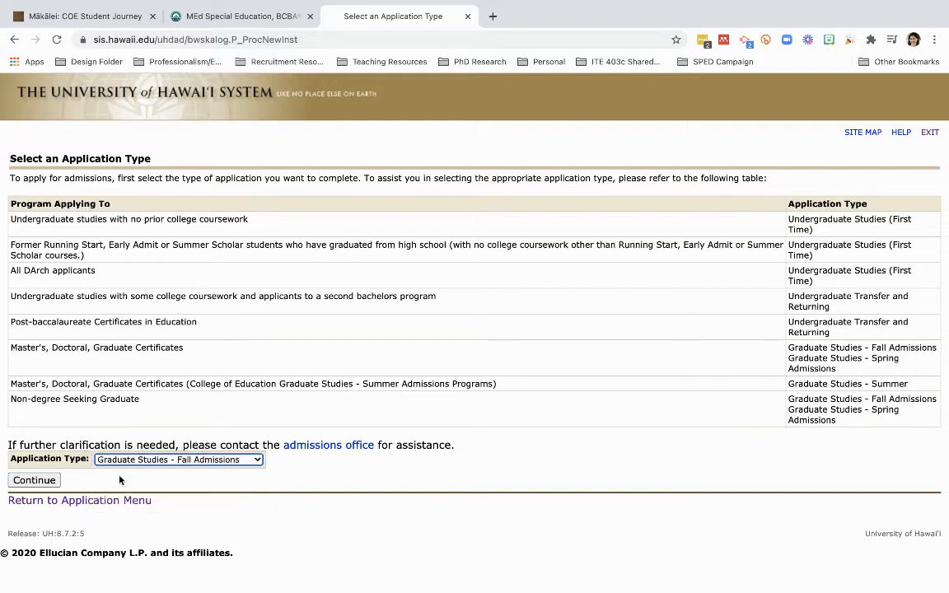
{"action": "left_click", "coordinate": [34, 481]}
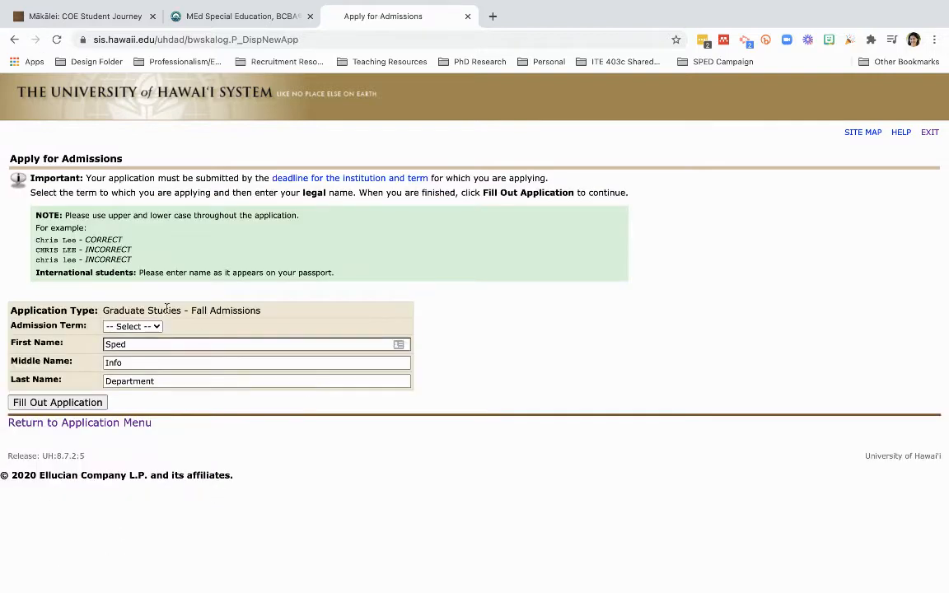
{"action": "left_click", "coordinate": [138, 330]}
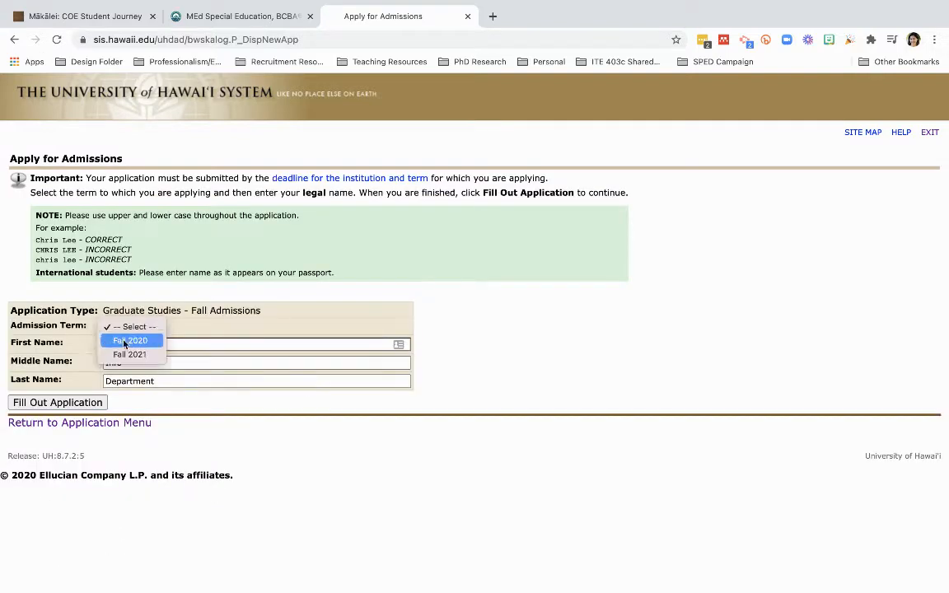
{"action": "left_click", "coordinate": [130, 352]}
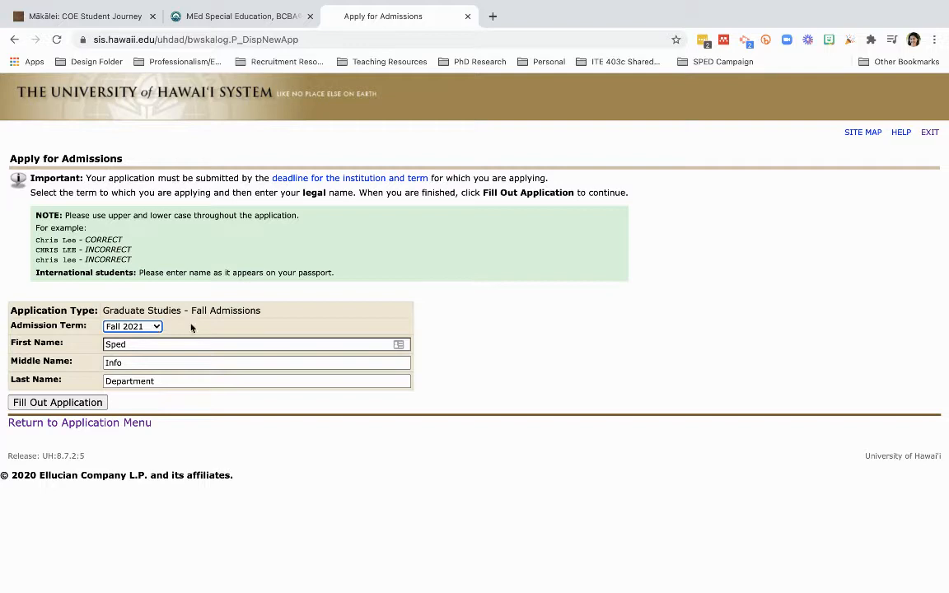
{"action": "left_click", "coordinate": [57, 403]}
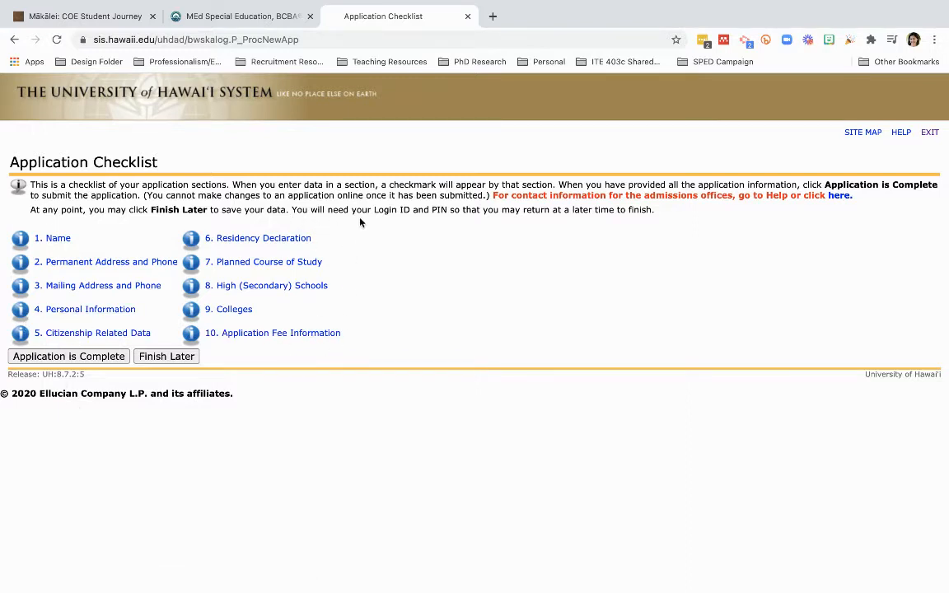
- Review the Name section, including the question about records under another name, and return to the checklist without saving changes
{"action": "left_click", "coordinate": [52, 238]}
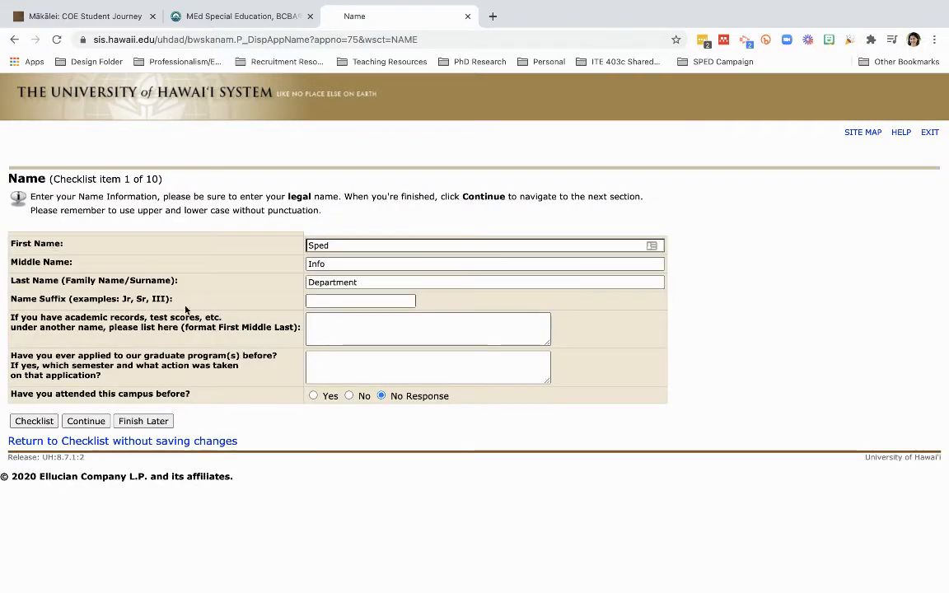
{"action": "left_click", "coordinate": [105, 323]}
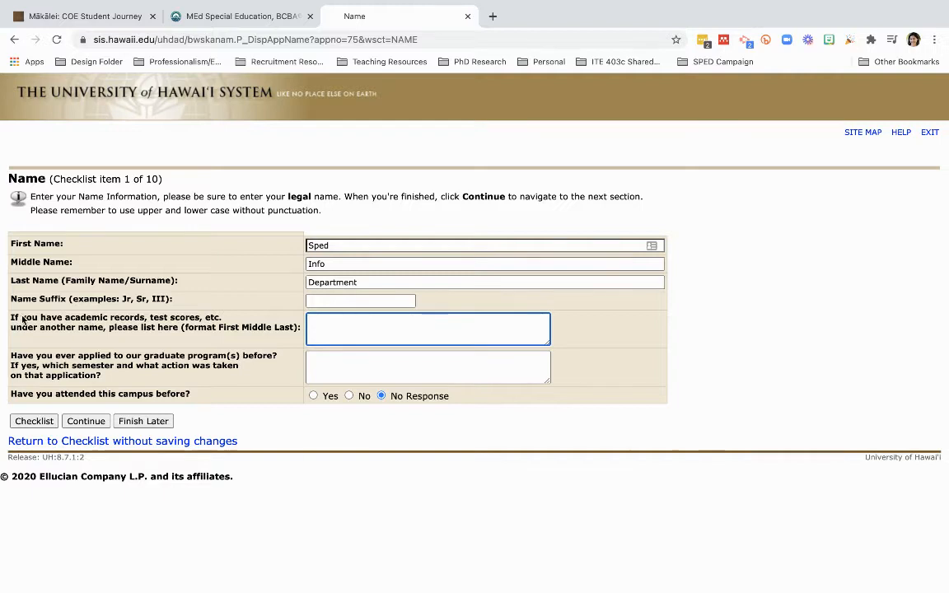
{"action": "left_click_drag", "start_coordinate": [10, 318], "coordinate": [247, 328]}
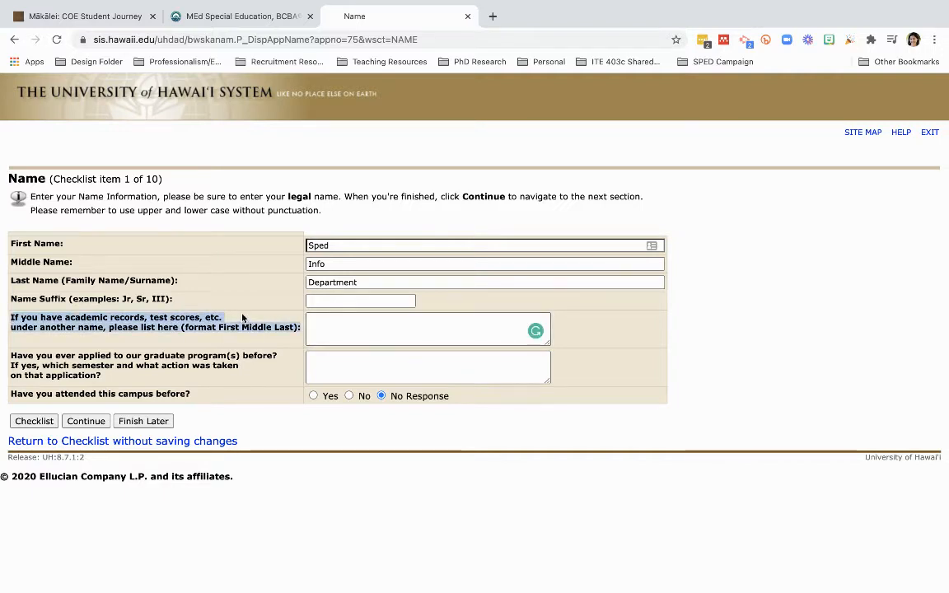
{"action": "left_click", "coordinate": [316, 323]}
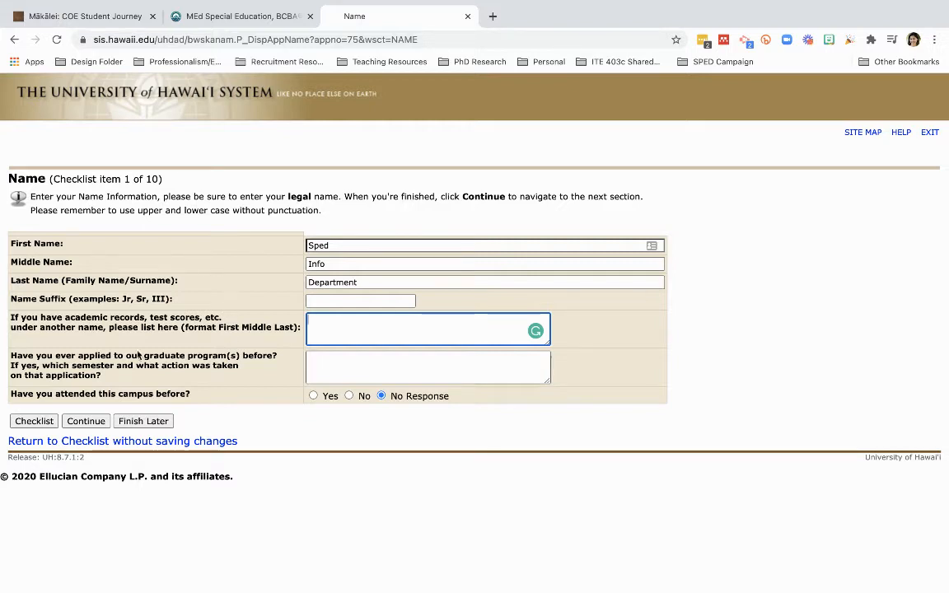
{"action": "left_click", "coordinate": [132, 441]}
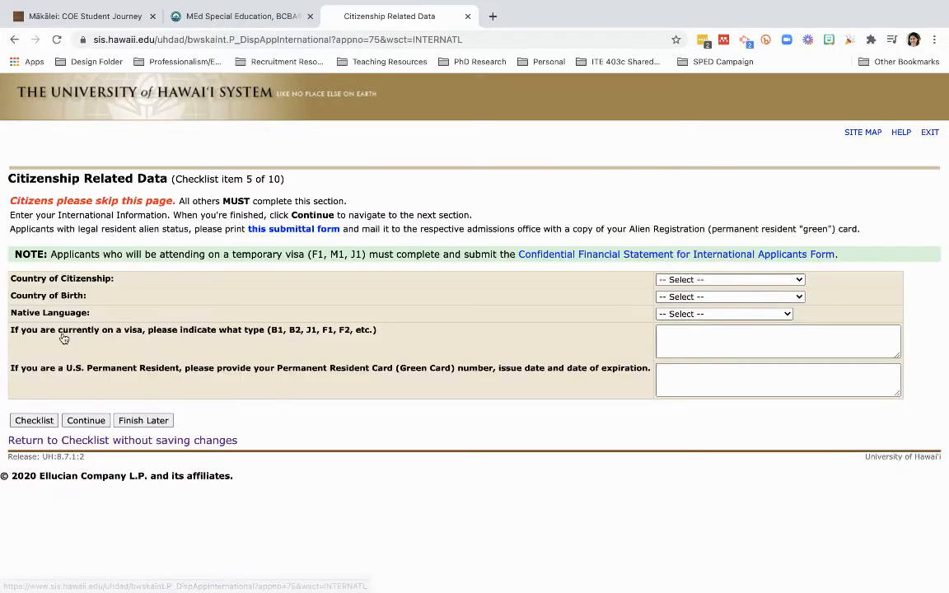
- Check who must complete the Citizenship Related Data section, and continue to the Residency Declaration
{"action": "left_click_drag", "start_coordinate": [10, 201], "coordinate": [181, 198]}
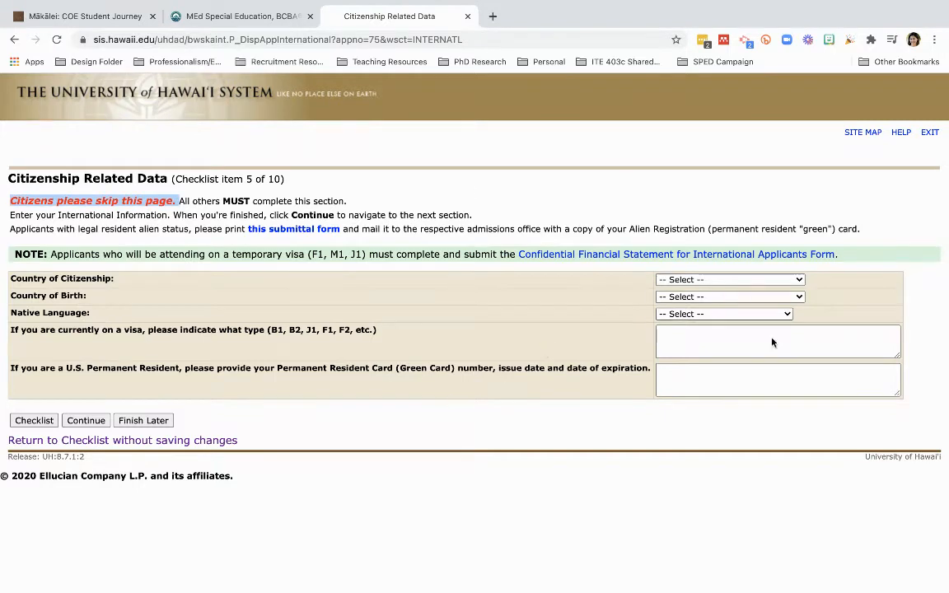
{"action": "left_click", "coordinate": [192, 212]}
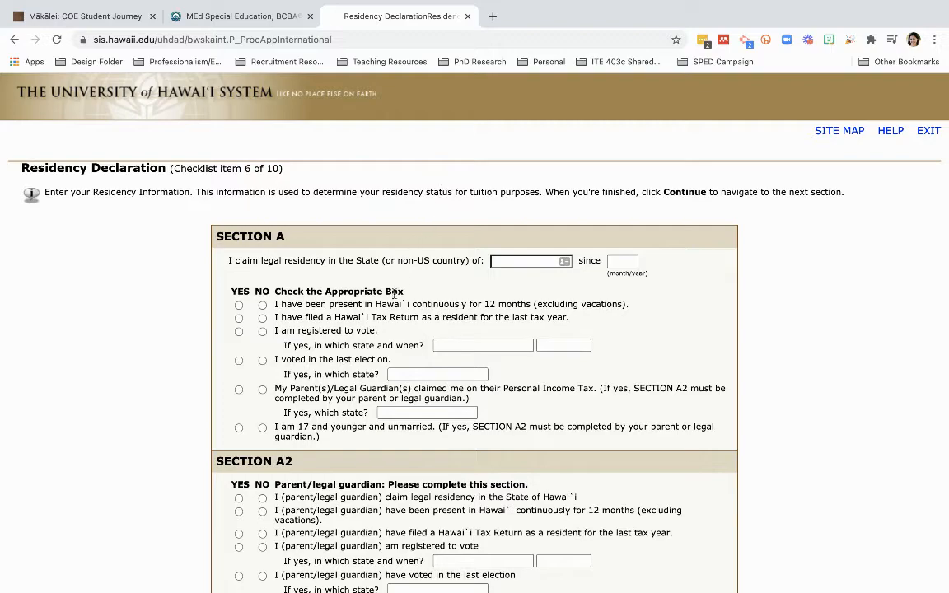
- Examine the parent/legal guardian questions in Section A2 of the Residency Declaration
{"action": "scroll", "coordinate": [387, 303], "scroll_direction": "down", "scroll_amount": 3}
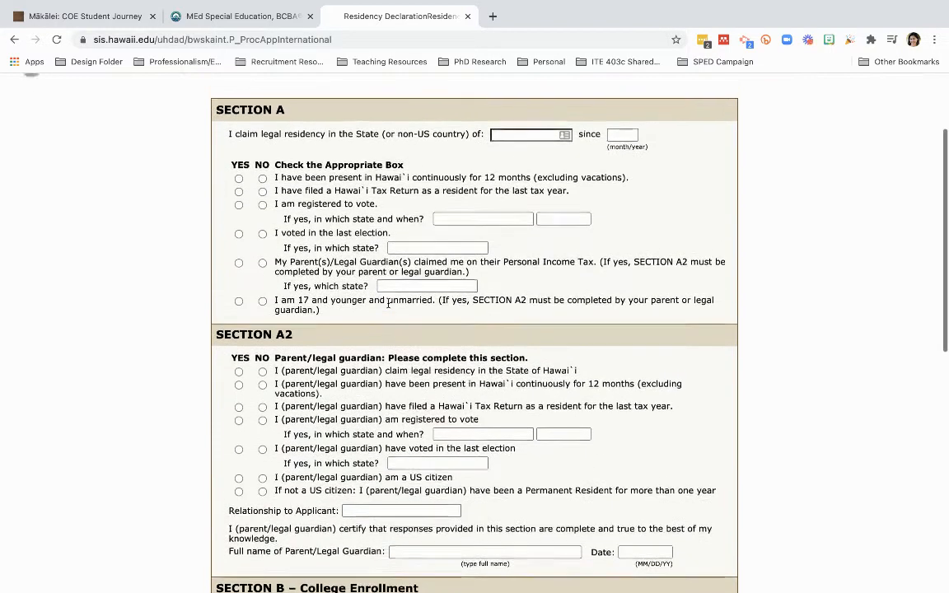
{"action": "scroll", "coordinate": [250, 364], "scroll_direction": "up", "scroll_amount": 2}
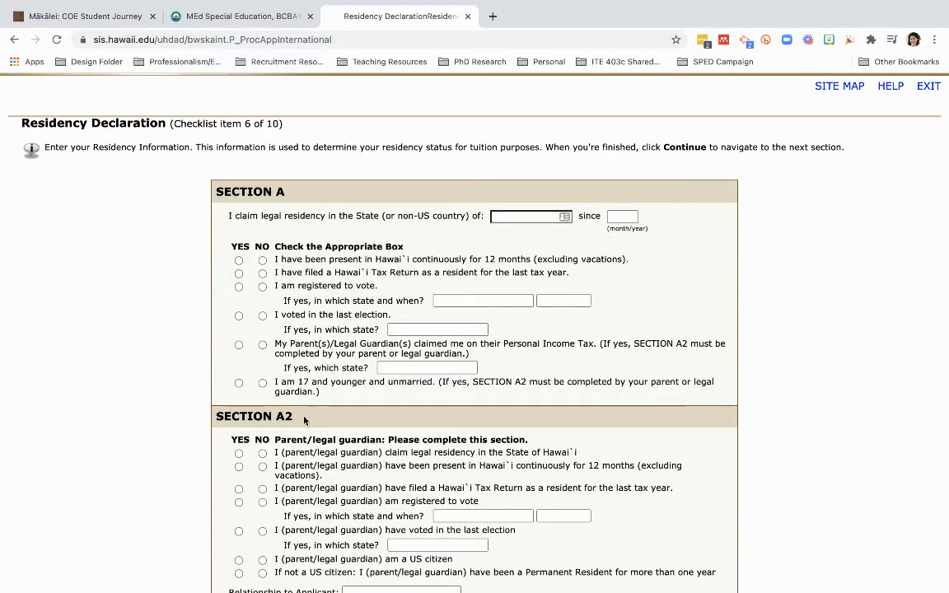
{"action": "left_click_drag", "start_coordinate": [294, 417], "coordinate": [216, 416]}
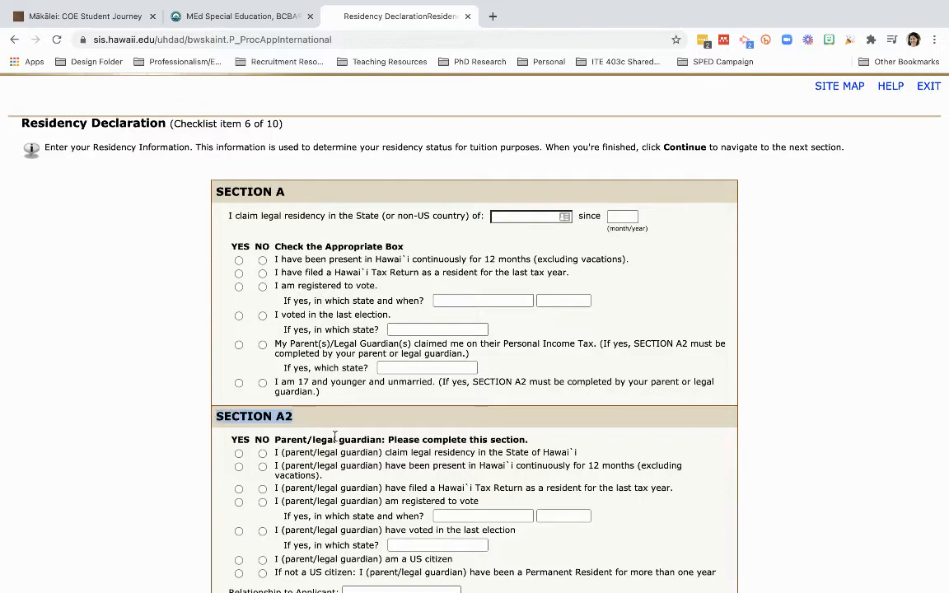
{"action": "scroll", "coordinate": [334, 435], "scroll_direction": "down", "scroll_amount": 3}
{"action": "scroll", "coordinate": [335, 437], "scroll_direction": "up", "scroll_amount": 2}
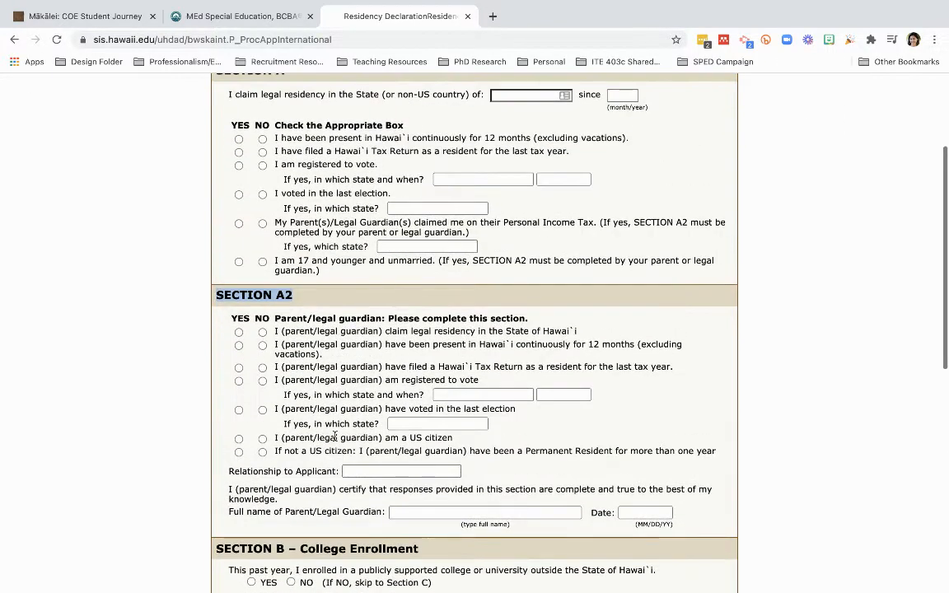
{"action": "left_click", "coordinate": [303, 299]}
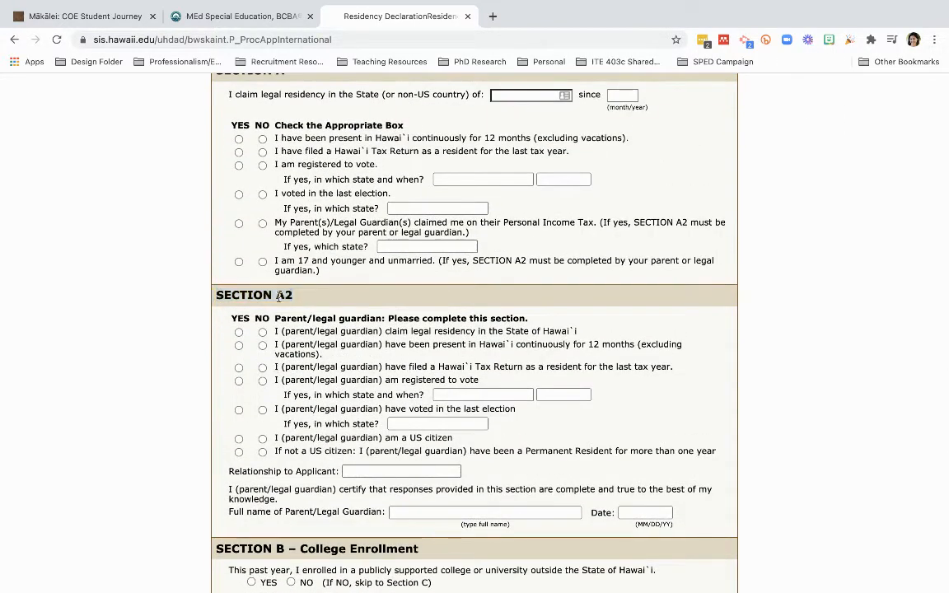
- Review Sections A, B and C of the Residency Declaration and return to the checklist without saving changes
{"action": "scroll", "coordinate": [329, 288], "scroll_direction": "up", "scroll_amount": 3}
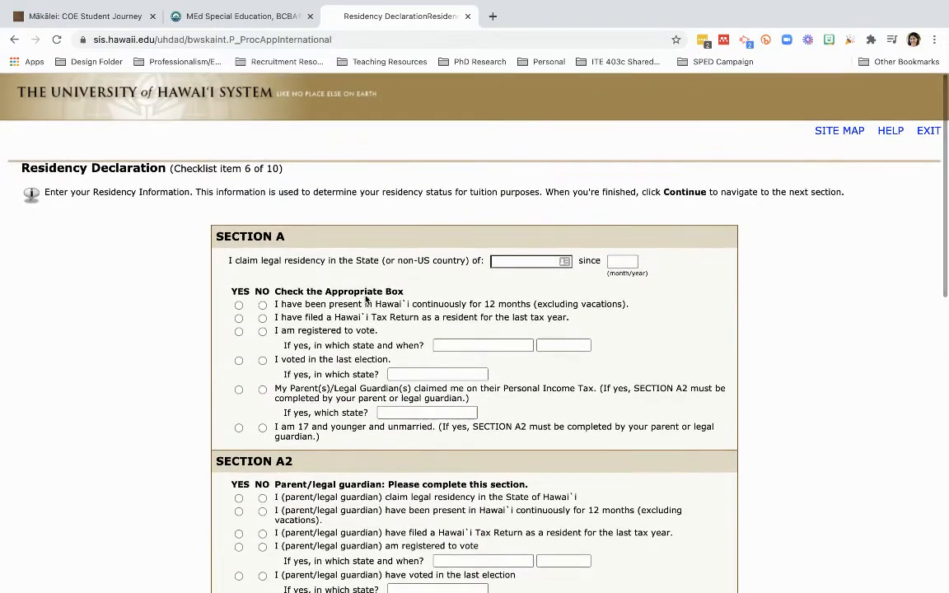
{"action": "scroll", "coordinate": [350, 338], "scroll_direction": "down", "scroll_amount": 5}
{"action": "scroll", "coordinate": [348, 338], "scroll_direction": "down", "scroll_amount": 2}
{"action": "scroll", "coordinate": [348, 330], "scroll_direction": "up", "scroll_amount": 3}
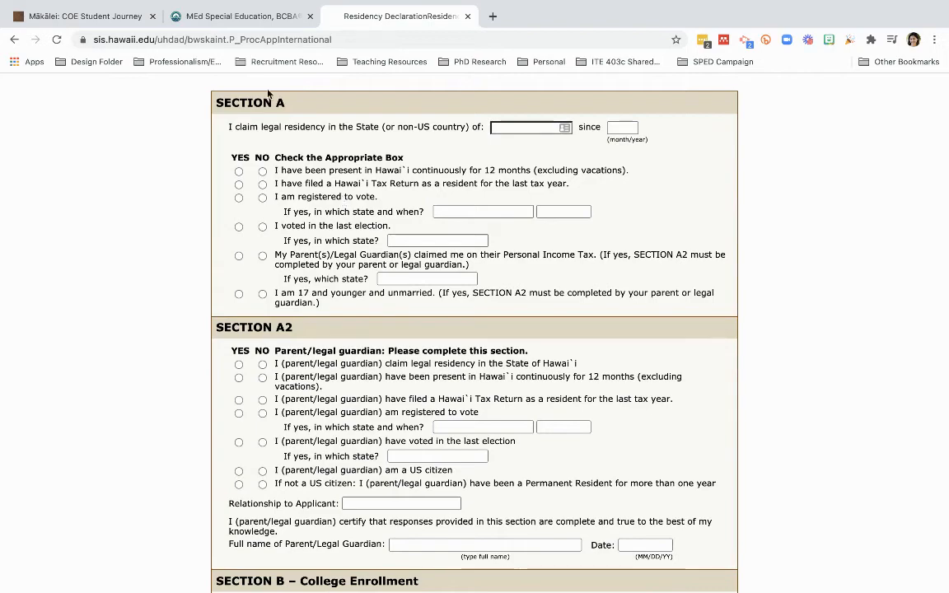
{"action": "scroll", "coordinate": [262, 95], "scroll_direction": "up", "scroll_amount": 1}
{"action": "triple_click", "coordinate": [253, 190]}
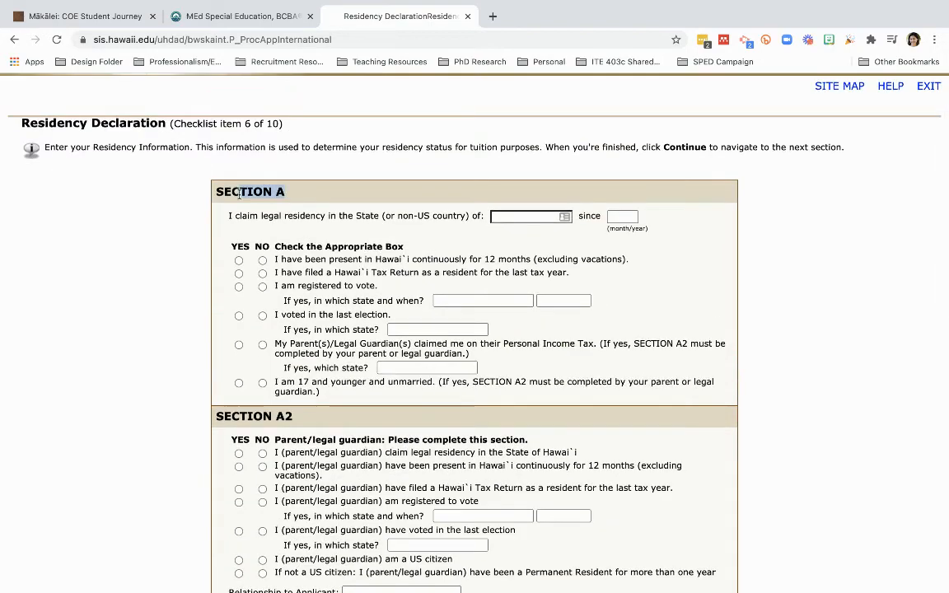
{"action": "scroll", "coordinate": [280, 312], "scroll_direction": "down", "scroll_amount": 1}
{"action": "scroll", "coordinate": [280, 311], "scroll_direction": "down", "scroll_amount": 3}
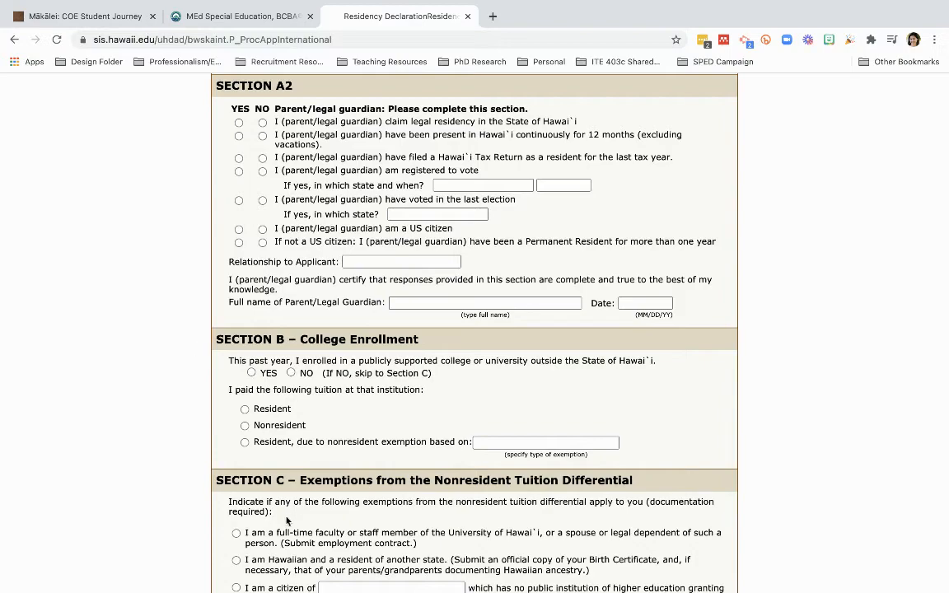
{"action": "scroll", "coordinate": [260, 470], "scroll_direction": "down", "scroll_amount": 4}
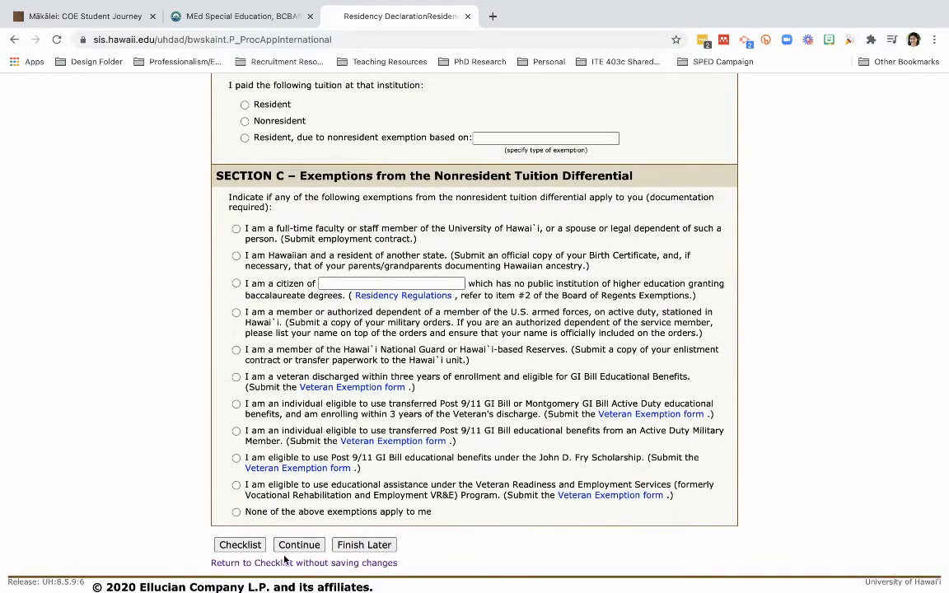
{"action": "left_click", "coordinate": [280, 560]}
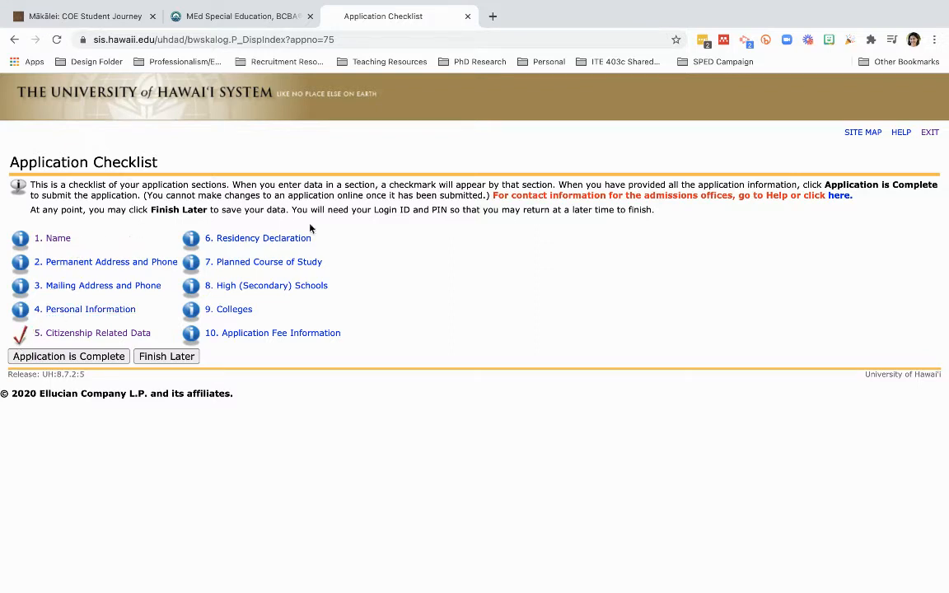
- In the Planned Course of Study section, choose Special Education-MEd and answer Yes to acknowledge the deadline and nonrefundable fee notice
{"action": "left_click", "coordinate": [239, 262]}
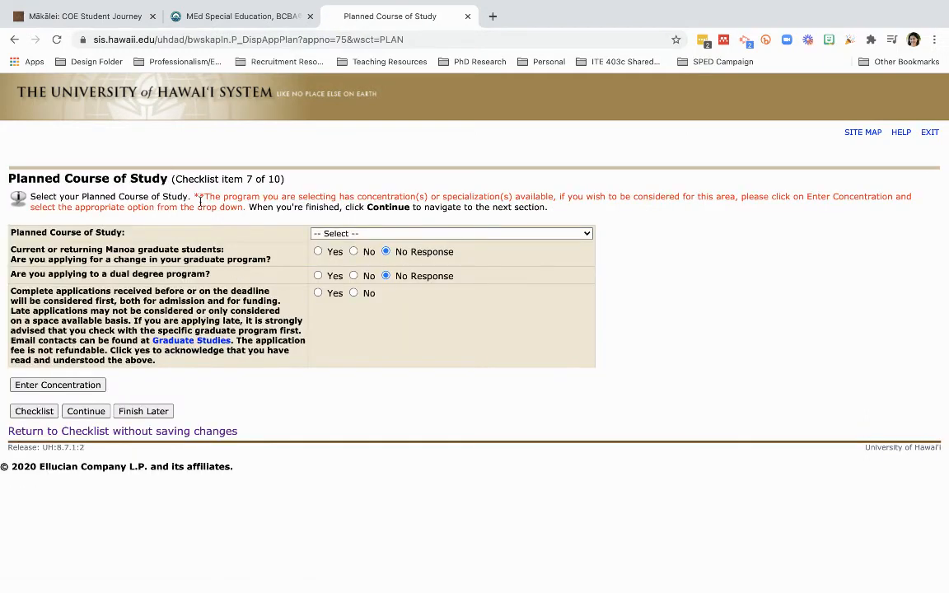
{"action": "left_click", "coordinate": [335, 235]}
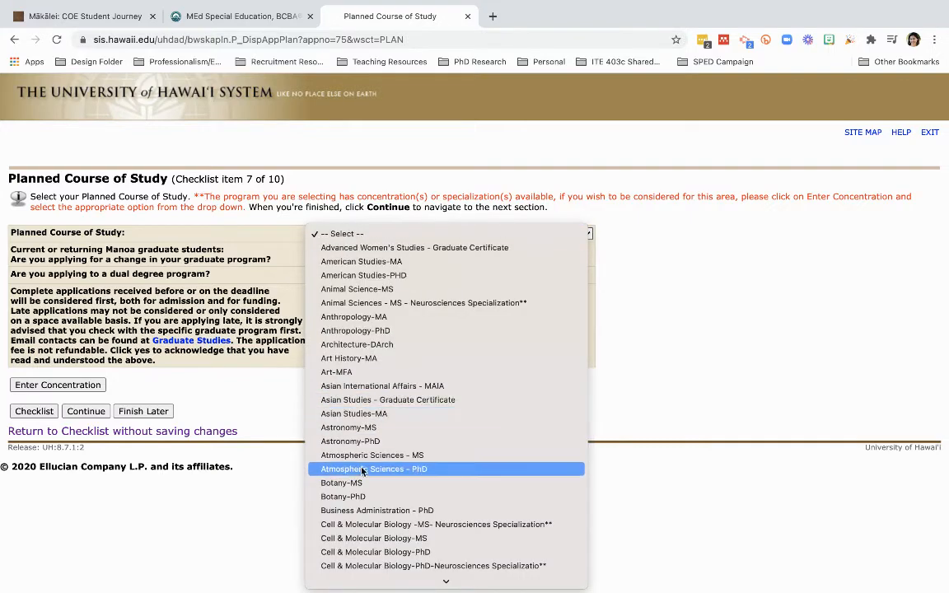
{"action": "scroll", "coordinate": [361, 472], "scroll_direction": "down", "scroll_amount": 15}
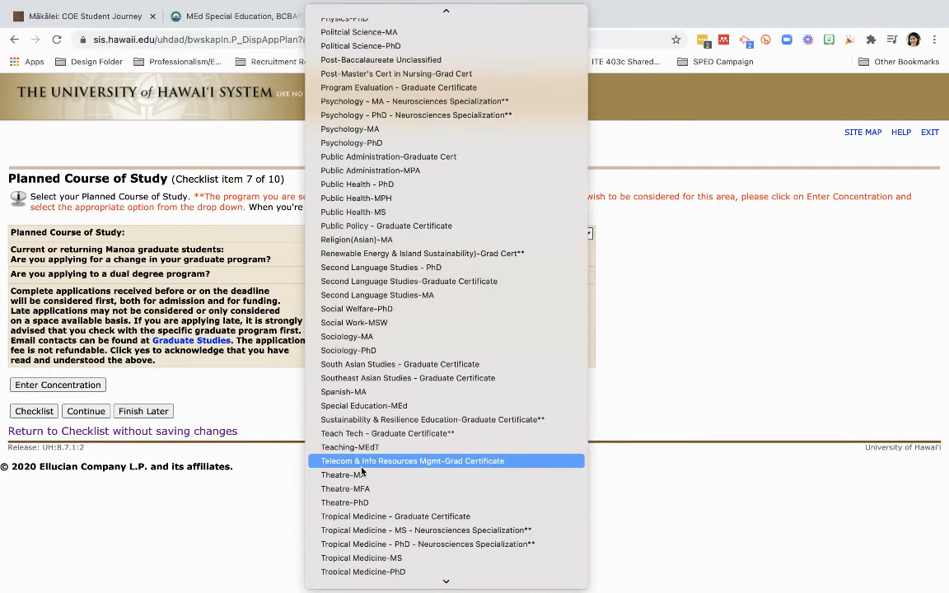
{"action": "left_click", "coordinate": [363, 406]}
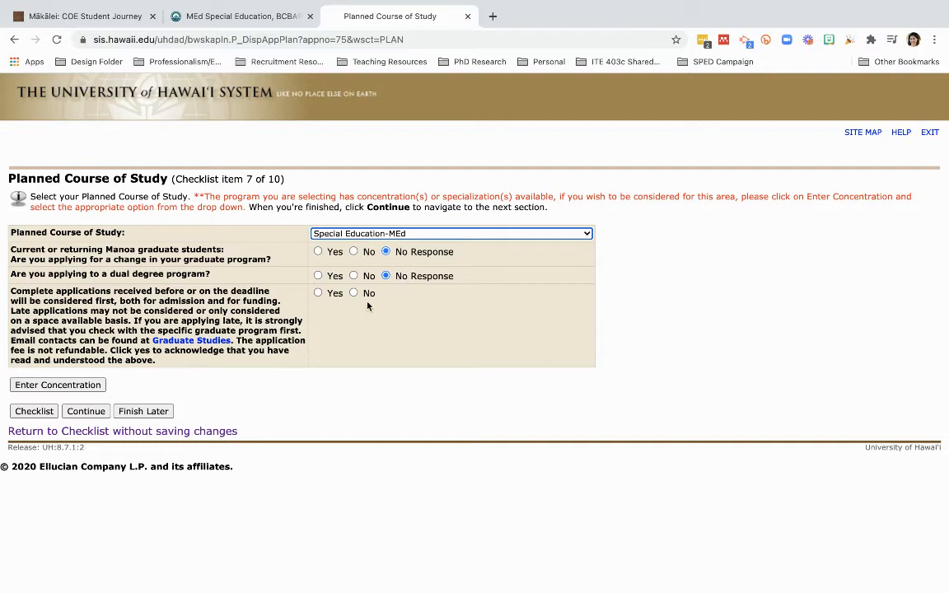
{"action": "left_click", "coordinate": [319, 294]}
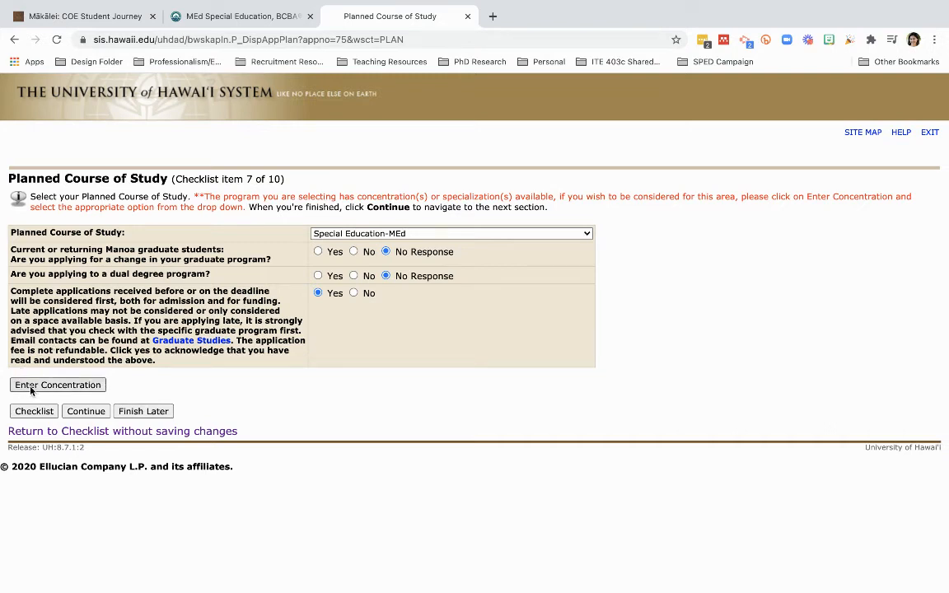
- Check the concentration choices for Special Education-MEd, leave the concentration unselected, and continue to the High (Secondary) Schools section
{"action": "left_click", "coordinate": [73, 386]}
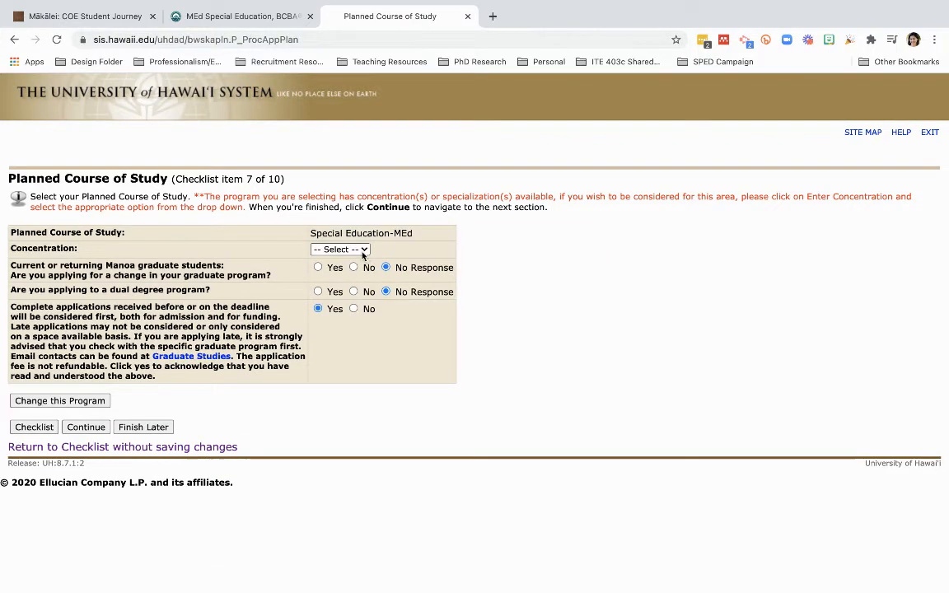
{"action": "left_click", "coordinate": [362, 252]}
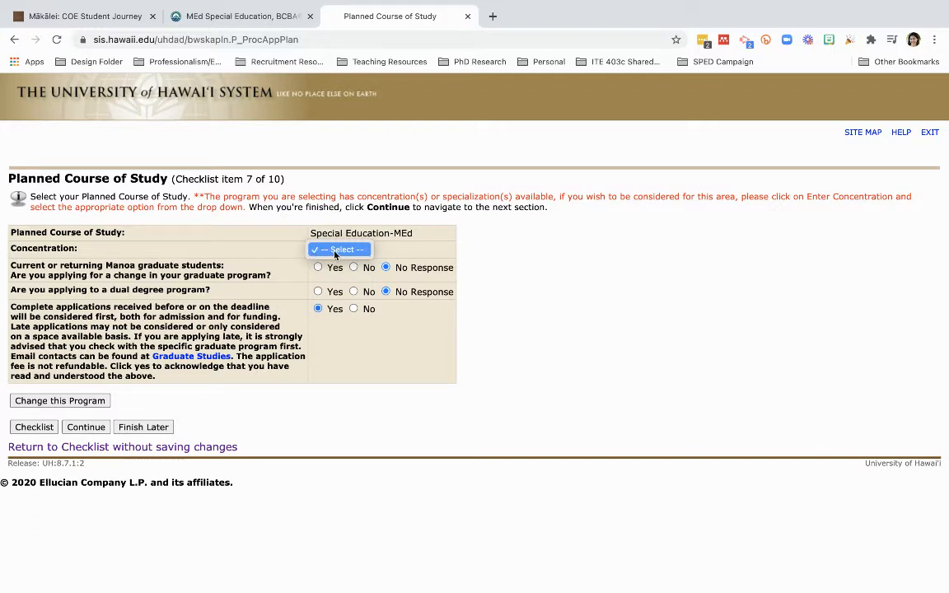
{"action": "left_click", "coordinate": [350, 254]}
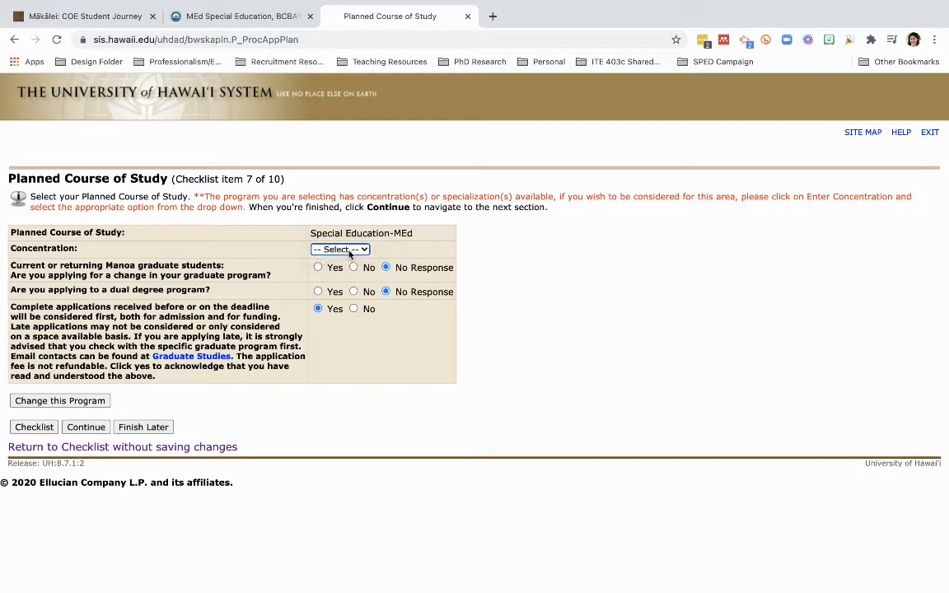
{"action": "left_click", "coordinate": [84, 427]}
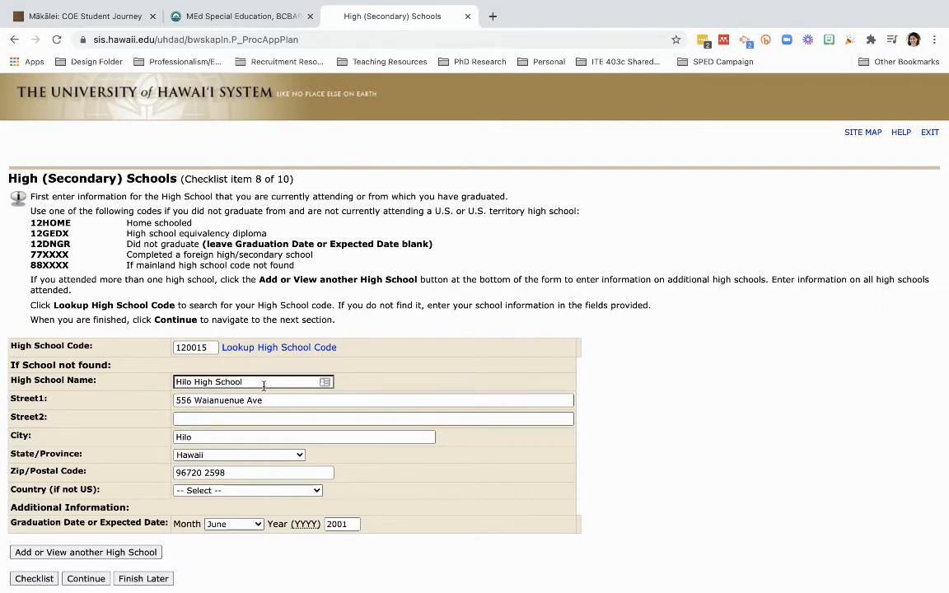
- Continue past High (Secondary) Schools with its existing entries, review the Colleges section, and return to the checklist without saving changes
{"action": "scroll", "coordinate": [255, 256], "scroll_direction": "down", "scroll_amount": 2}
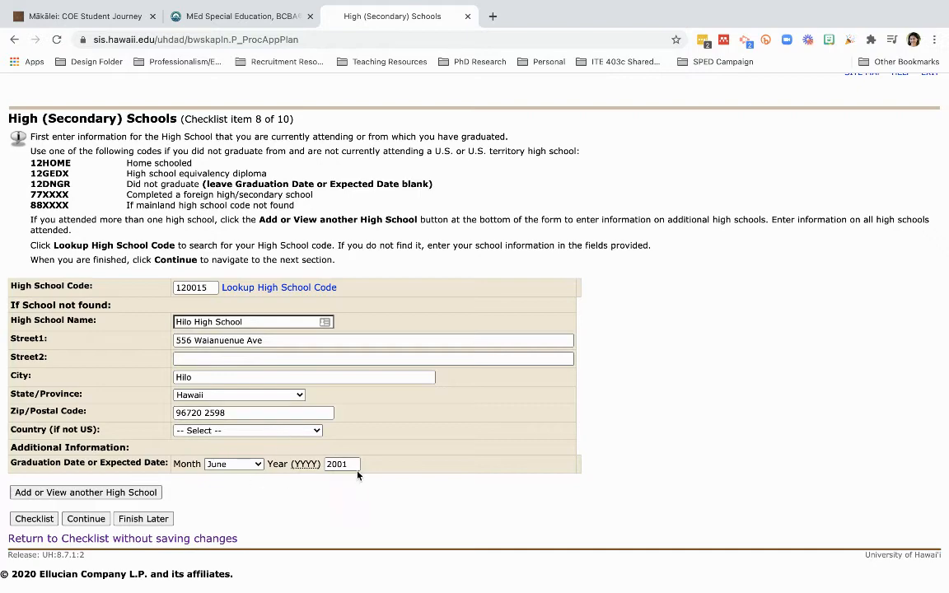
{"action": "left_click", "coordinate": [85, 519]}
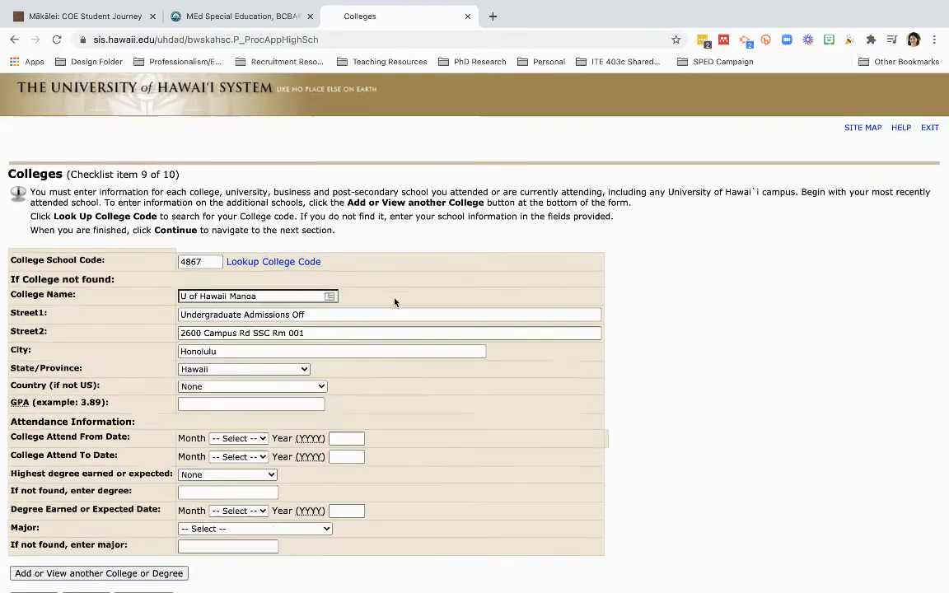
{"action": "scroll", "coordinate": [395, 301], "scroll_direction": "down", "scroll_amount": 2}
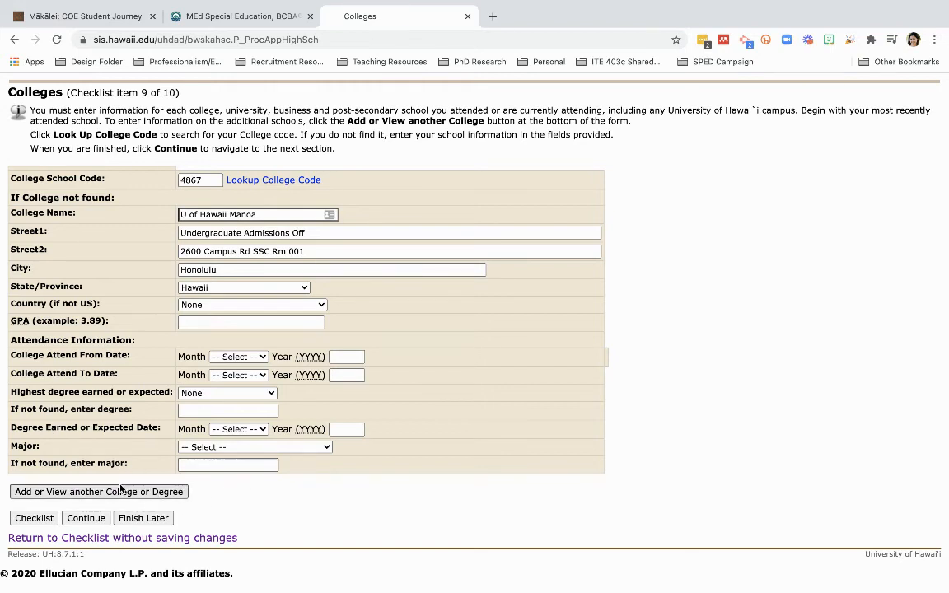
{"action": "left_click", "coordinate": [120, 538]}
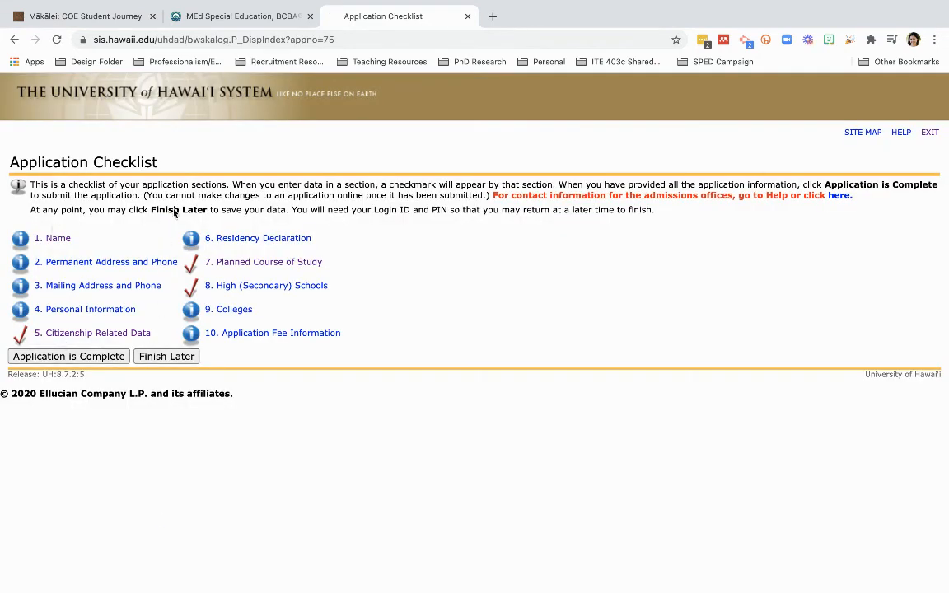
- Open the Application Fee Information section and check the fee for UH Manoa Graduate applicants
{"action": "left_click", "coordinate": [250, 336]}
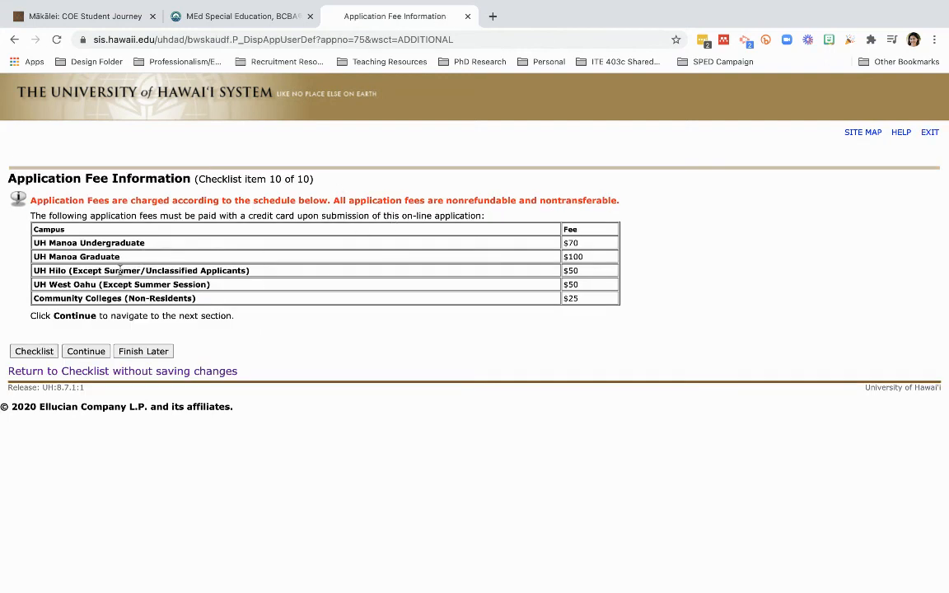
{"action": "left_click_drag", "start_coordinate": [35, 256], "coordinate": [123, 257]}
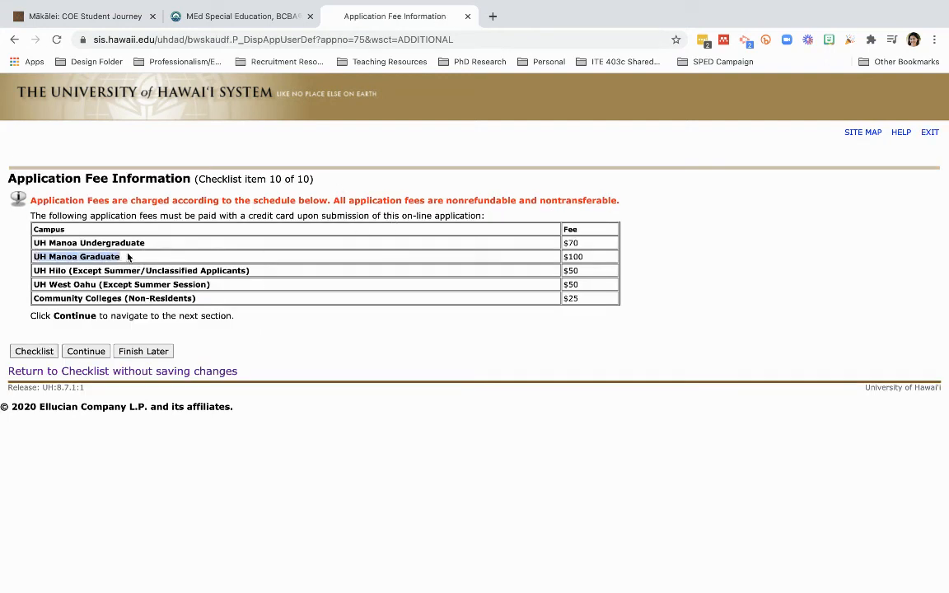
{"action": "left_click", "coordinate": [584, 259]}
{"action": "left_click_drag", "start_coordinate": [584, 259], "coordinate": [565, 258]}
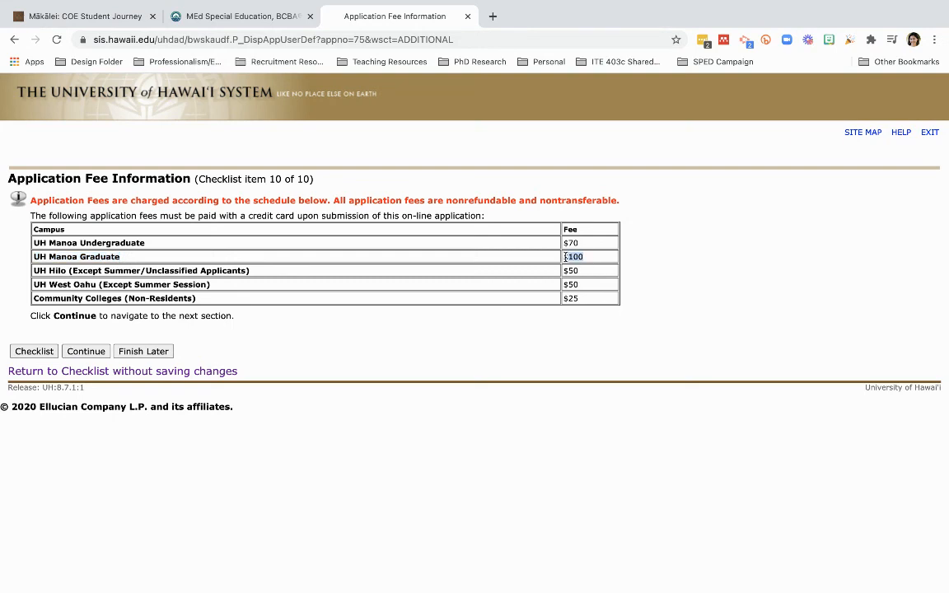